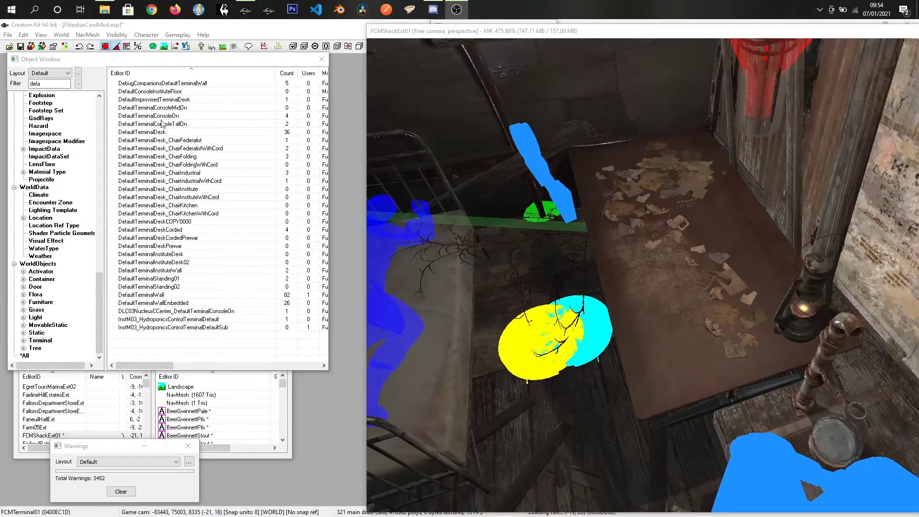
# Step: Preview the DefaultTerminalDesk model and its ChairFederalist and ChairFederalistWithCord variants
pyautogui.rightClick(146, 133)
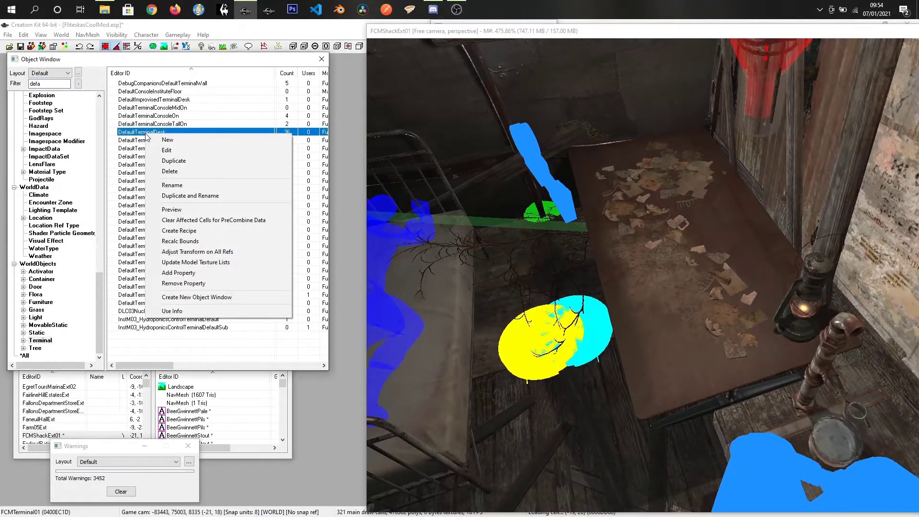
pyautogui.click(177, 210)
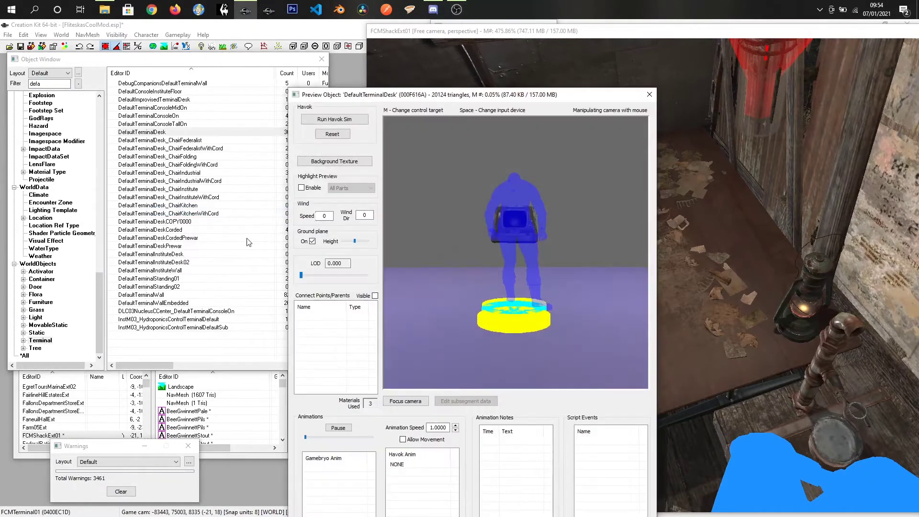
pyautogui.moveTo(461, 262)
pyautogui.mouseDown()
pyautogui.moveTo(505, 263)
pyautogui.moveTo(446, 264)
pyautogui.moveTo(456, 266)
pyautogui.mouseUp()
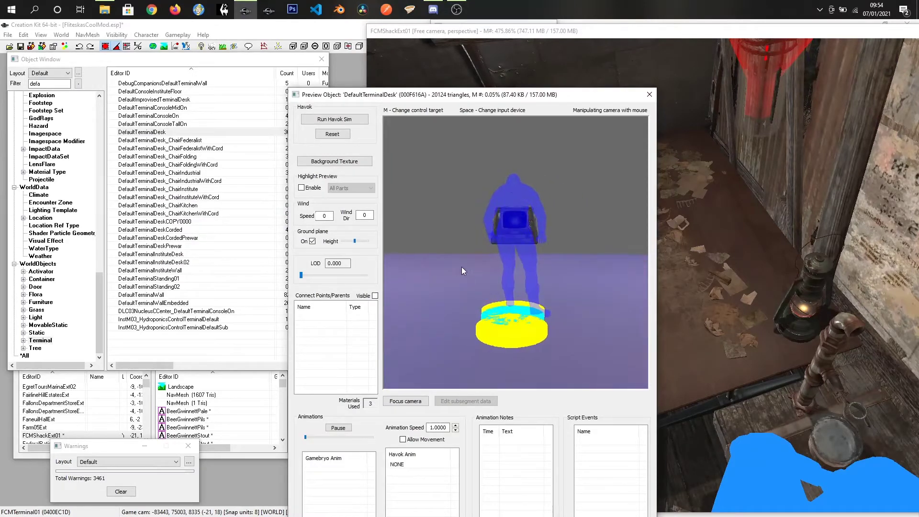
pyautogui.click(153, 140)
pyautogui.moveTo(463, 272); pyautogui.dragTo(438, 272)
pyautogui.click(176, 149)
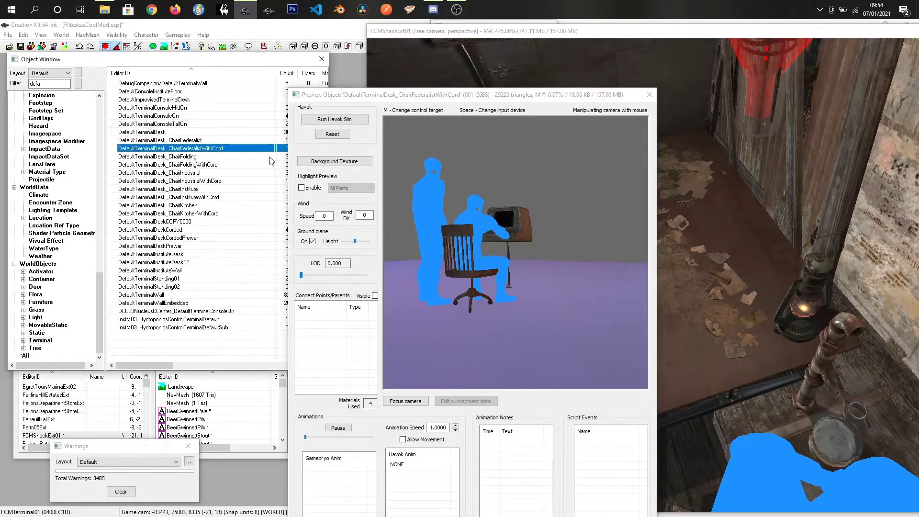
pyautogui.click(649, 95)
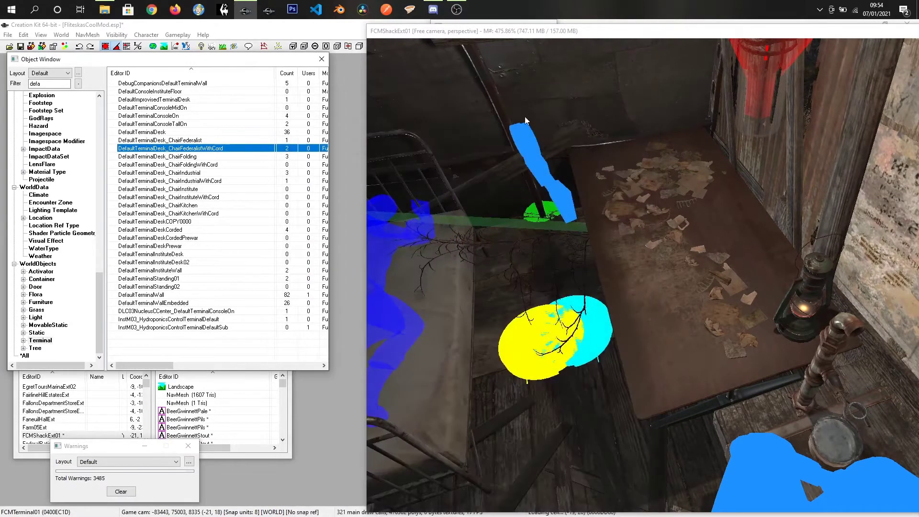
# Step: Filter the Object Window by 'fcm' and open FCMTerminal01 for editing
pyautogui.rightClick(172, 150)
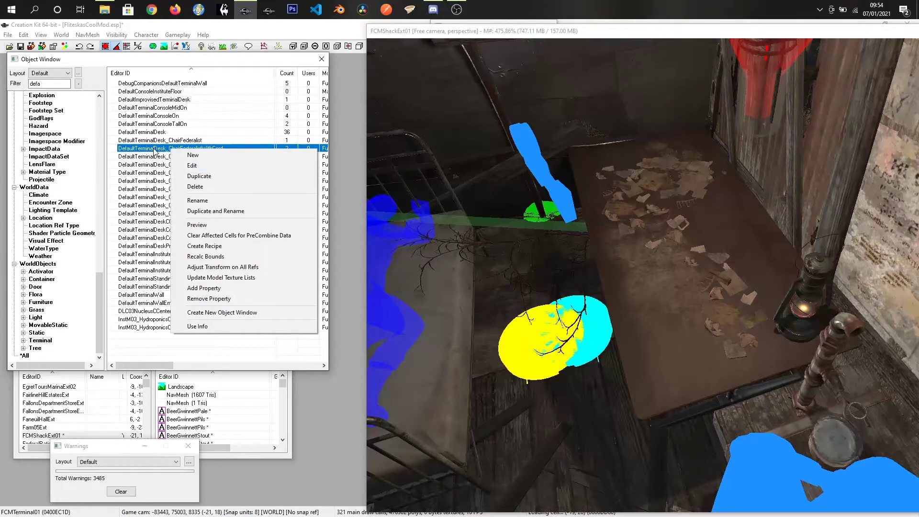
pyautogui.press('Escape')
pyautogui.doubleClick(35, 84)
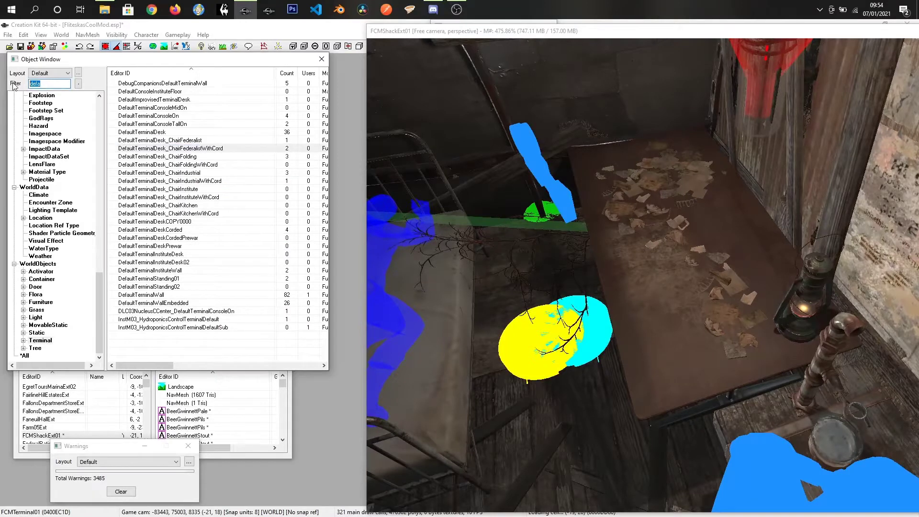
pyautogui.write('fcm')
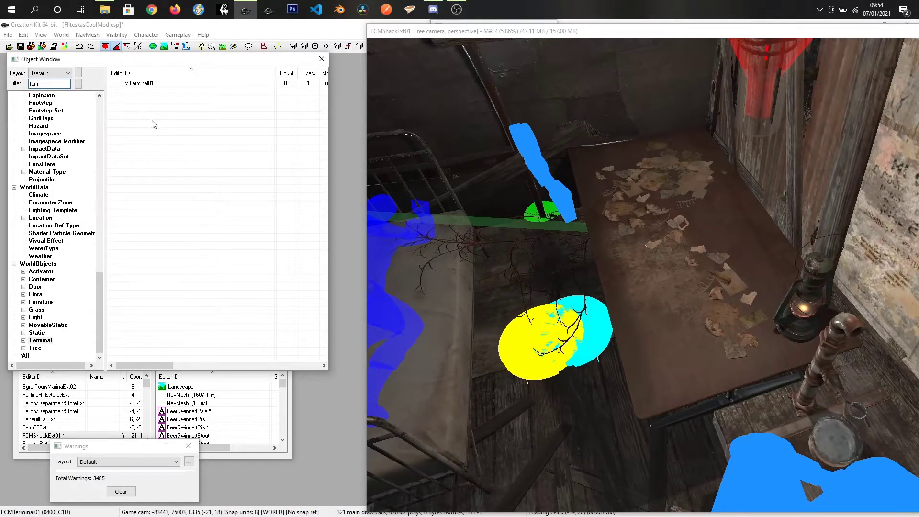
pyautogui.doubleClick(148, 85)
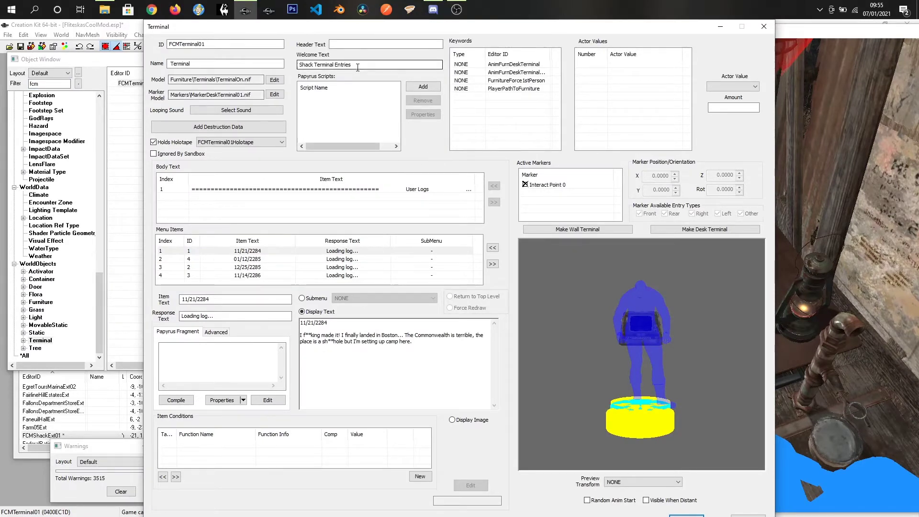
# Step: Replace 'Shack Terminal Entries' and name 'Terminal' with 'Shacktivist's Terminal', header 'Shacks', welcome 'Stuff about shacks'
pyautogui.moveTo(358, 66); pyautogui.dragTo(297, 65)
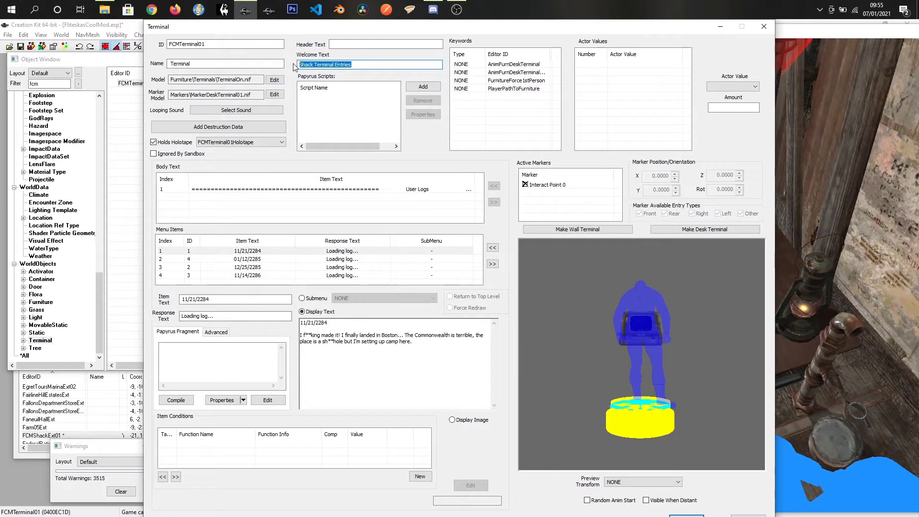
pyautogui.press('BackSpace')
pyautogui.click(204, 63)
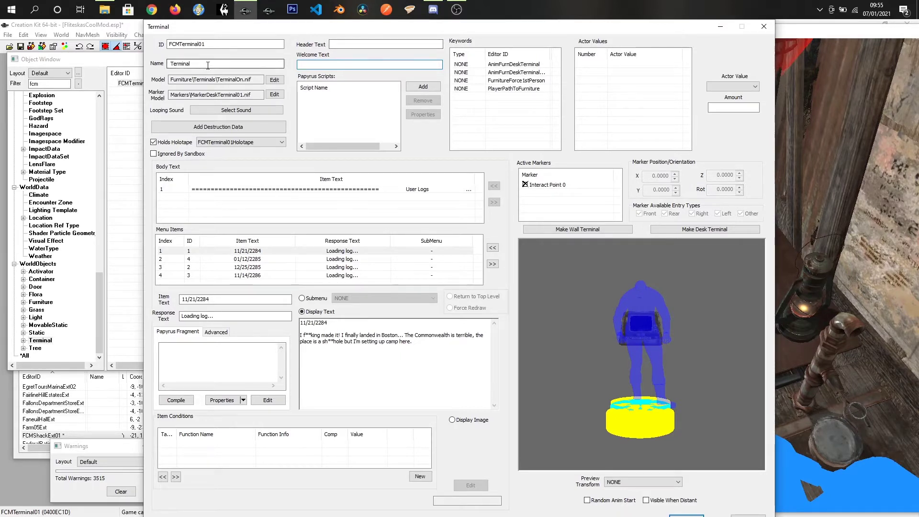
pyautogui.doubleClick(204, 63)
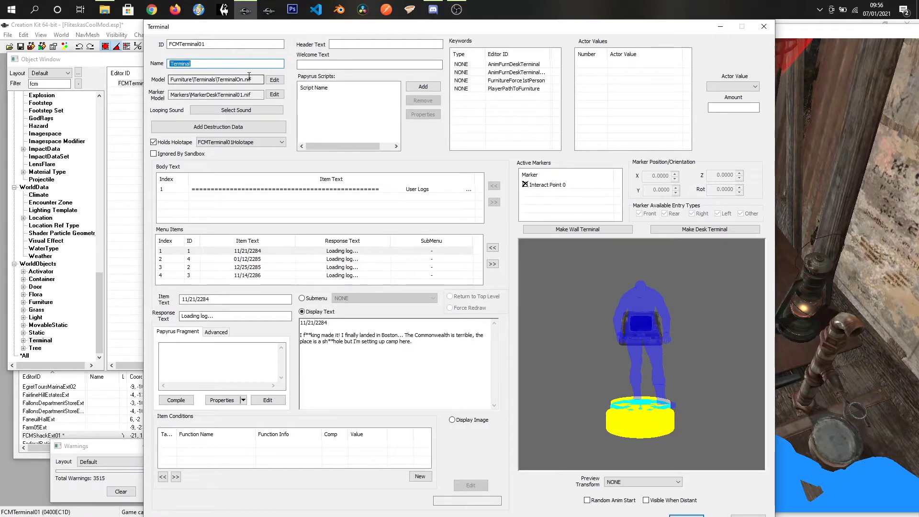
pyautogui.write("Shacktivist's Terminal")
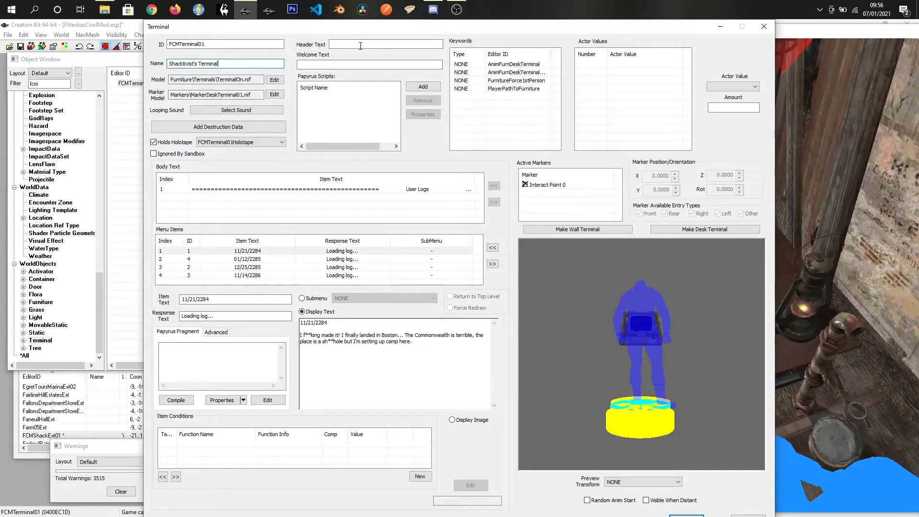
pyautogui.click(361, 45)
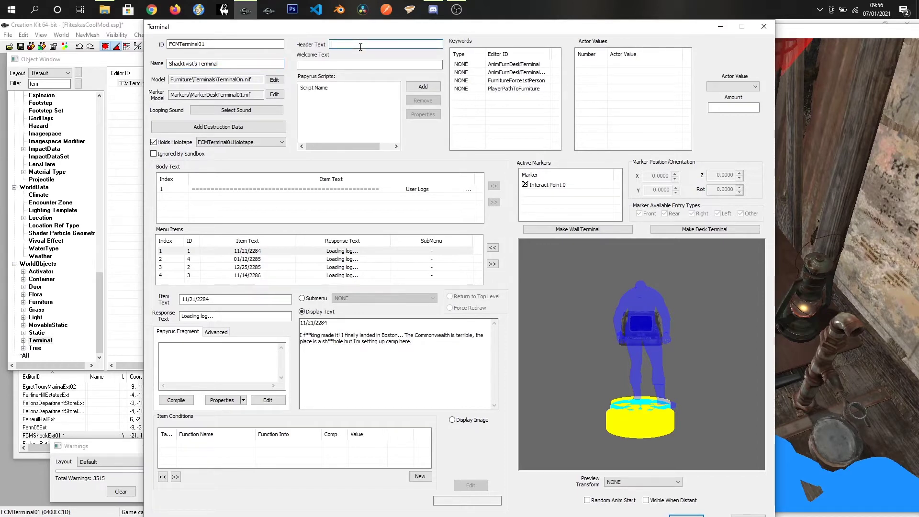
pyautogui.write('Shacks')
pyautogui.click(364, 64)
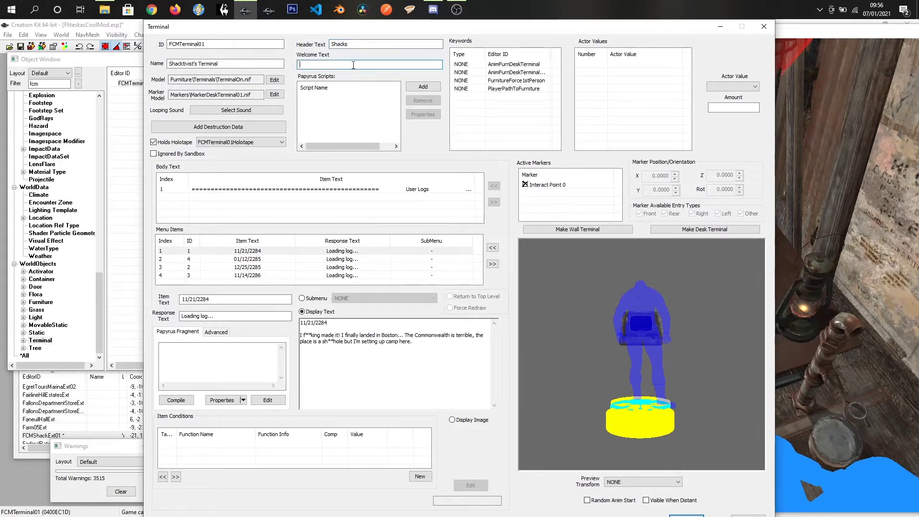
pyautogui.write('Stuff about shacks')
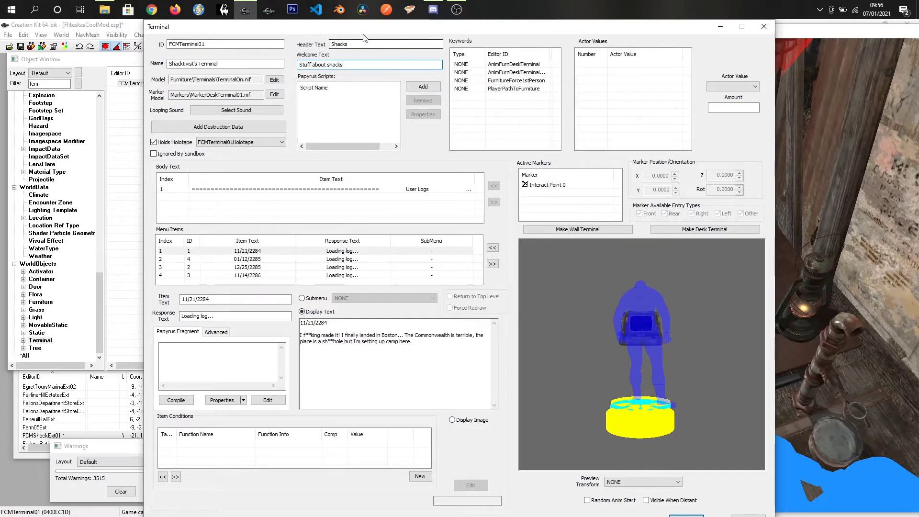
# Step: Change Holds Holotape from FCMTerminal01Holotape to NONE, then view the User Logs body text
pyautogui.click(229, 142)
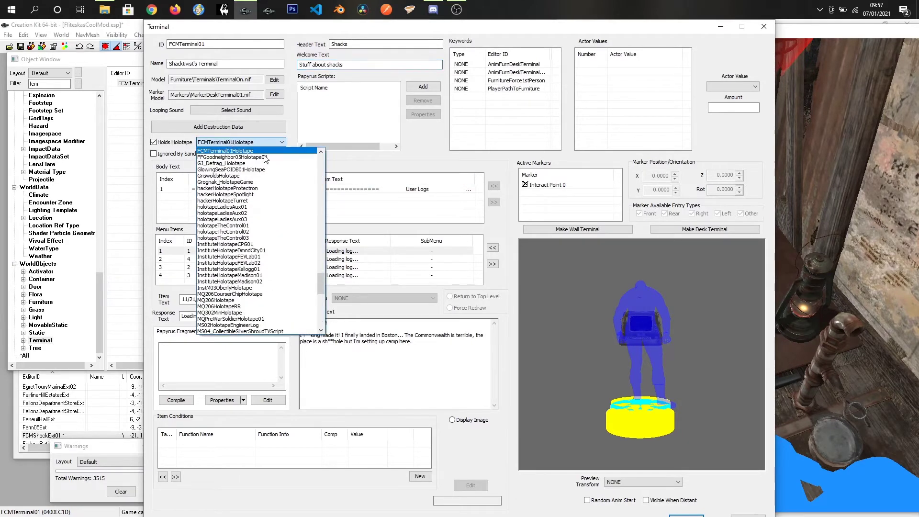
pyautogui.scroll(15, 323, 162)
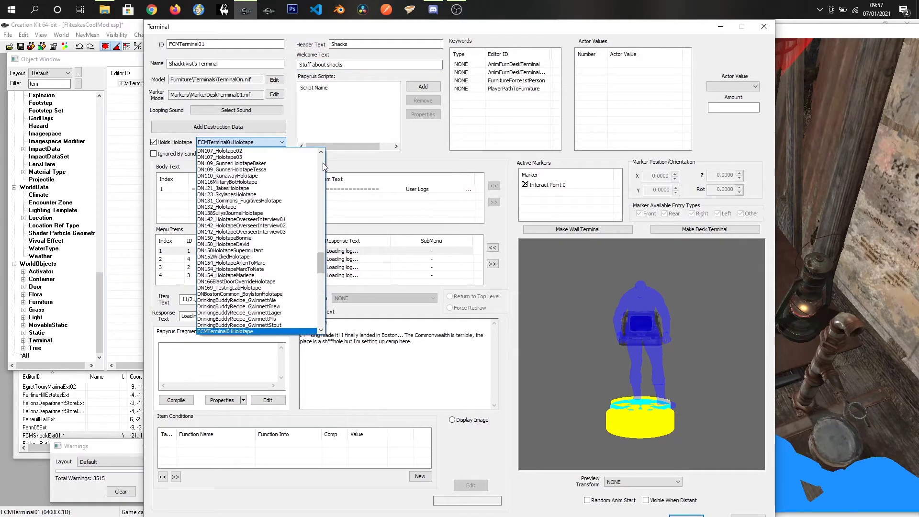
pyautogui.click(237, 143)
pyautogui.click(237, 143)
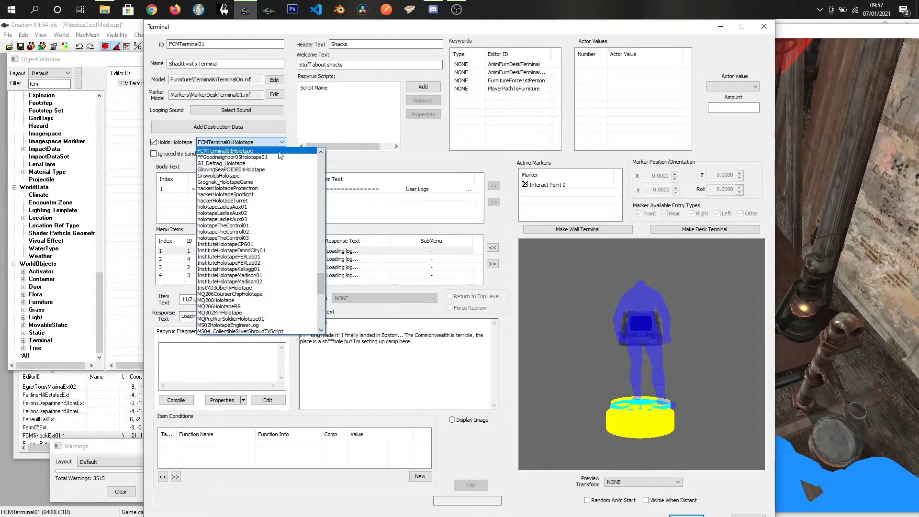
pyautogui.scroll(-10, 322, 174)
pyautogui.scroll(10, 322, 165)
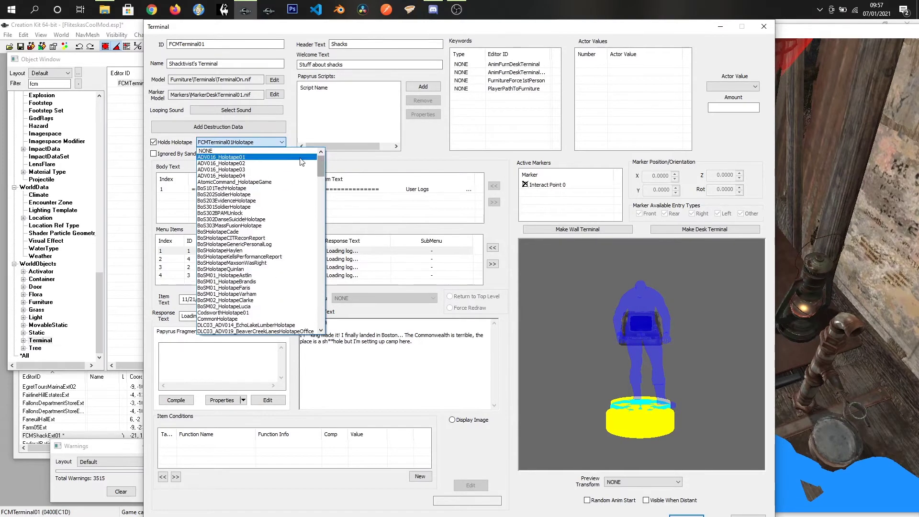
pyautogui.click(146, 151)
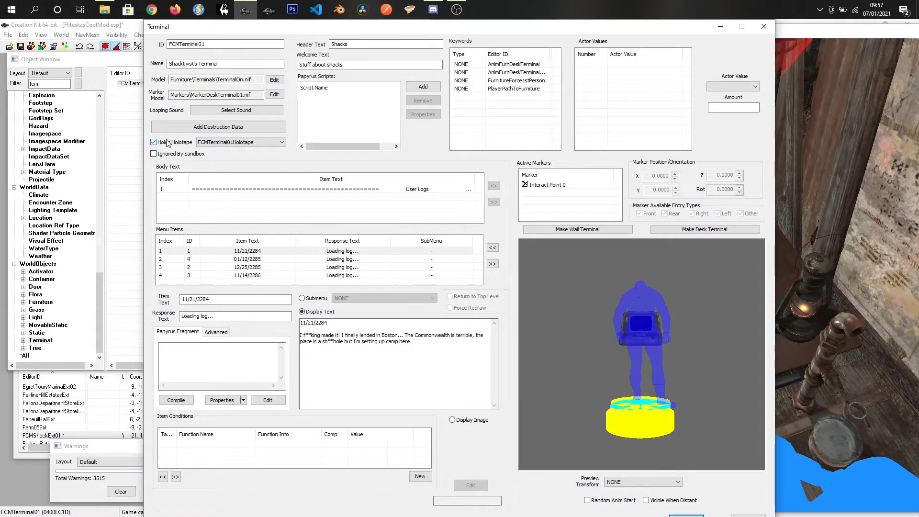
pyautogui.click(225, 142)
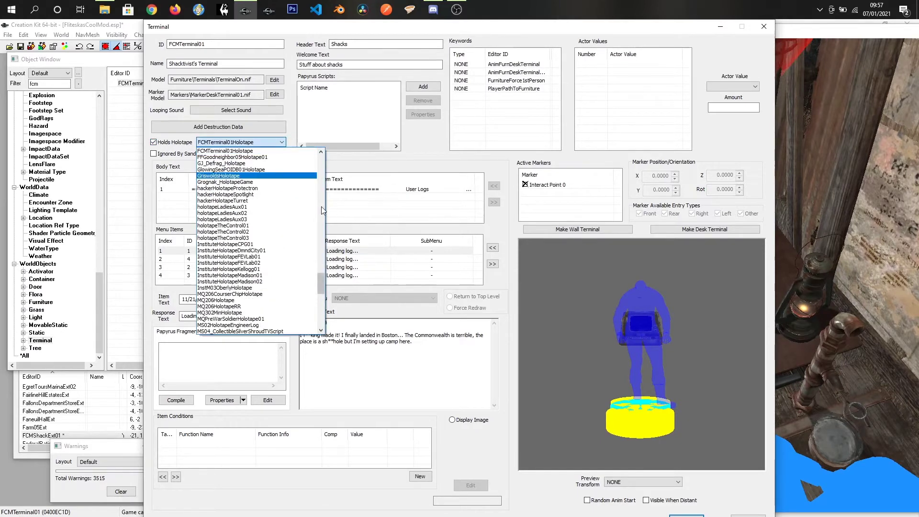
pyautogui.moveTo(318, 271); pyautogui.dragTo(317, 166)
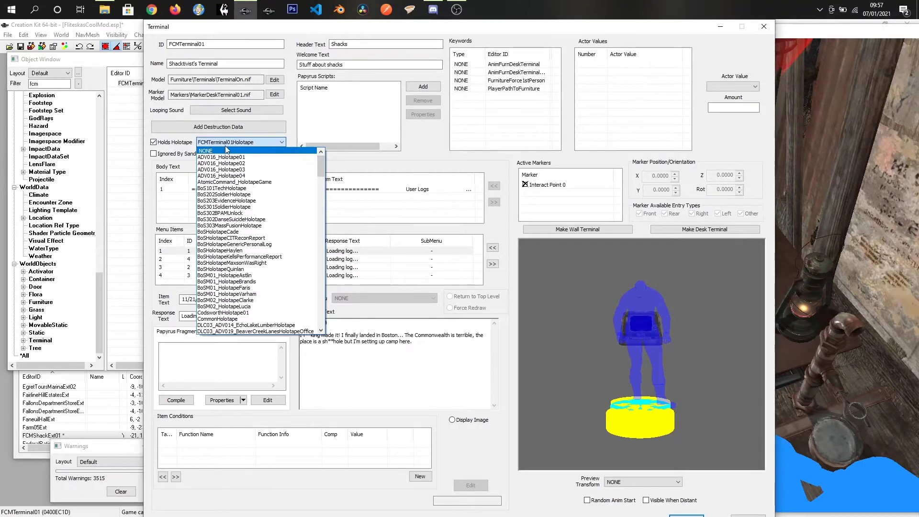
pyautogui.click(210, 151)
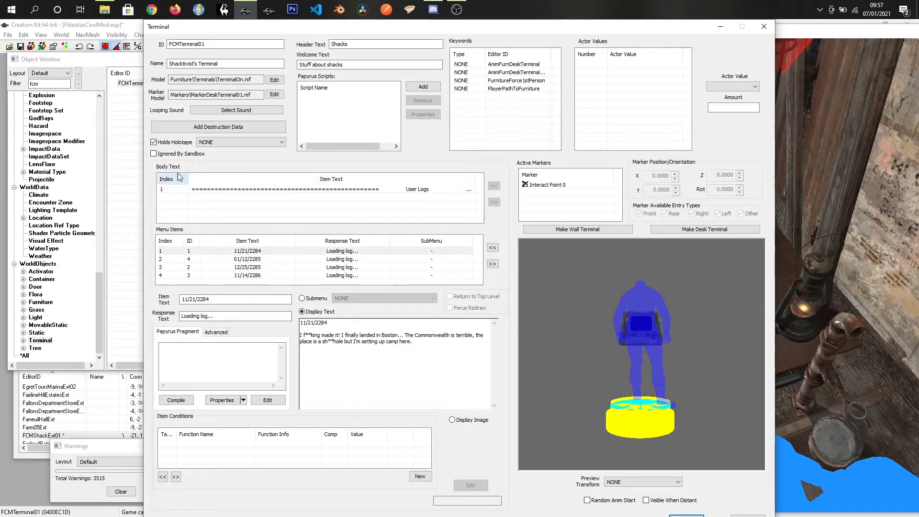
pyautogui.click(328, 191)
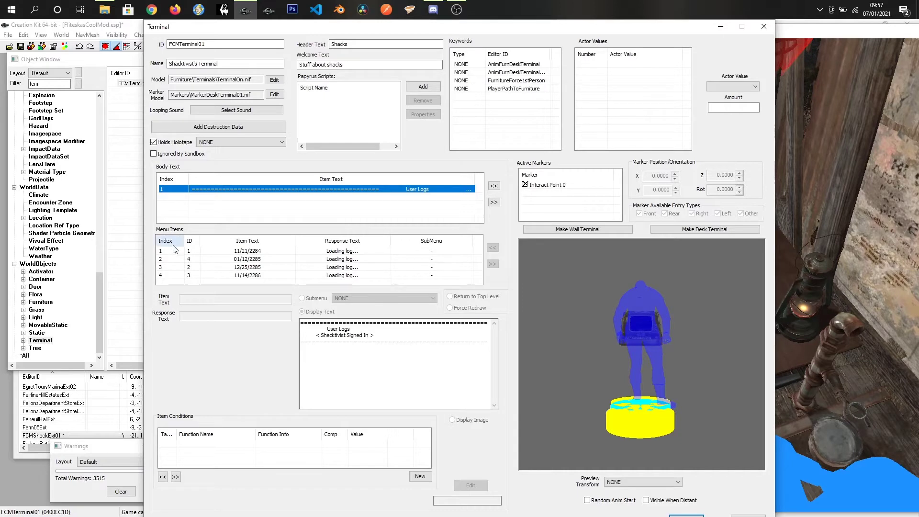
# Step: Review the four log entries and set item 4's text to 11/14/2286
pyautogui.click(257, 254)
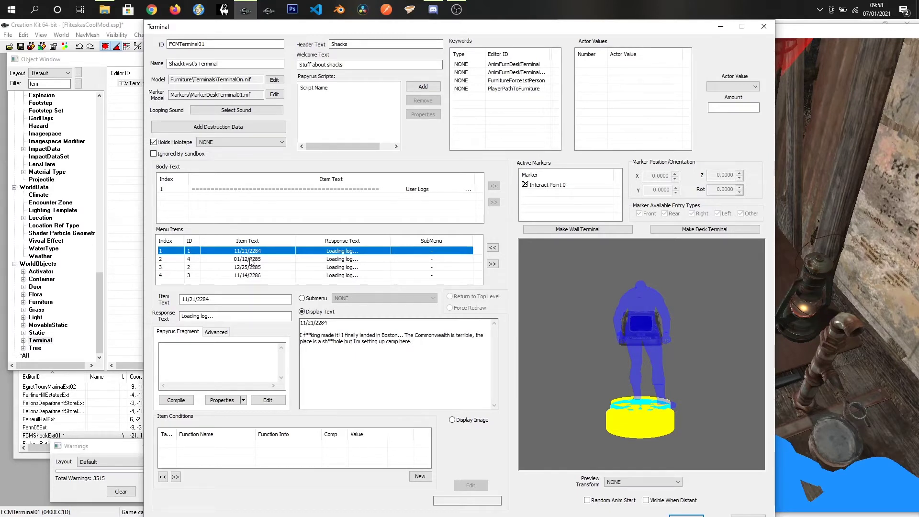
pyautogui.click(249, 260)
pyautogui.click(250, 269)
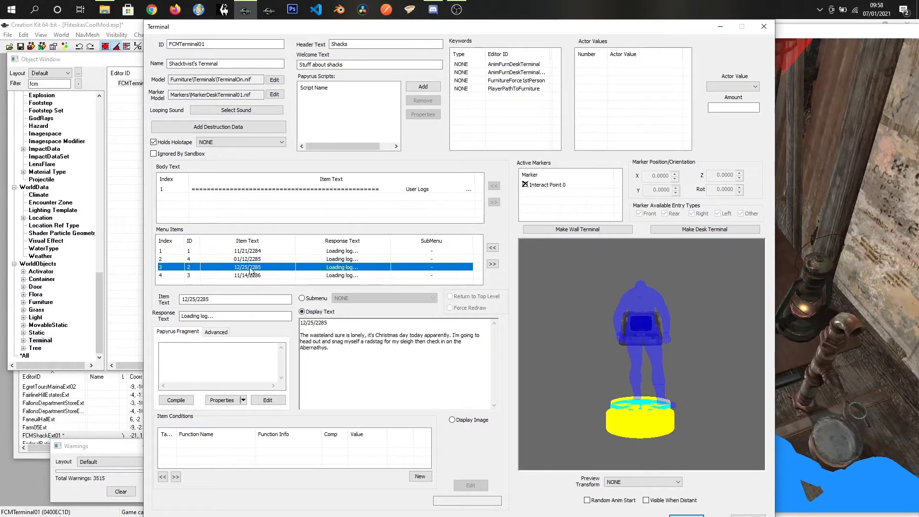
pyautogui.click(249, 276)
pyautogui.click(214, 301)
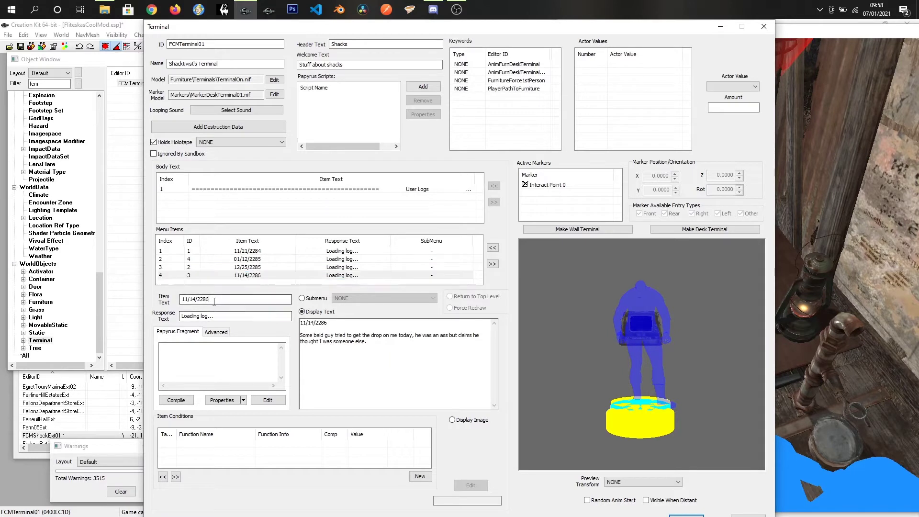
pyautogui.doubleClick(211, 301)
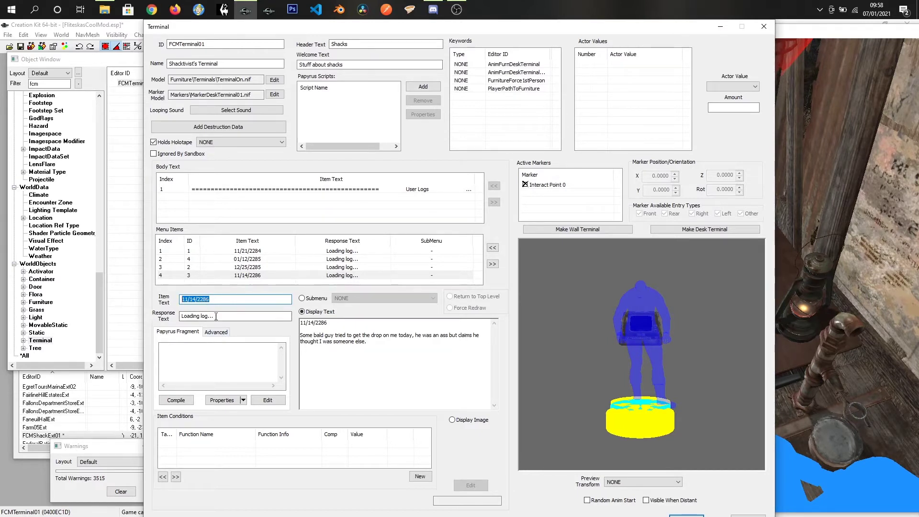
pyautogui.press('Tab')
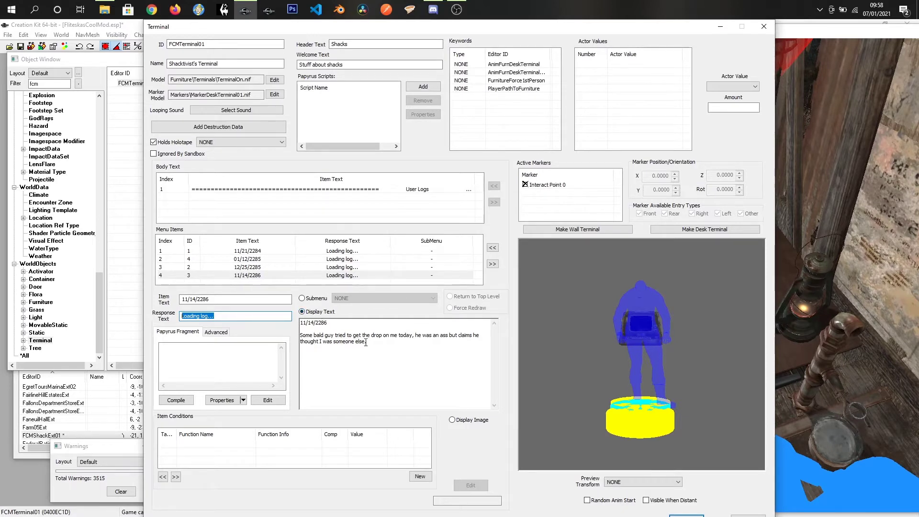
# Step: Select the date line and body sentences in the 11/14/2286 log's display text
pyautogui.moveTo(365, 342); pyautogui.dragTo(297, 324)
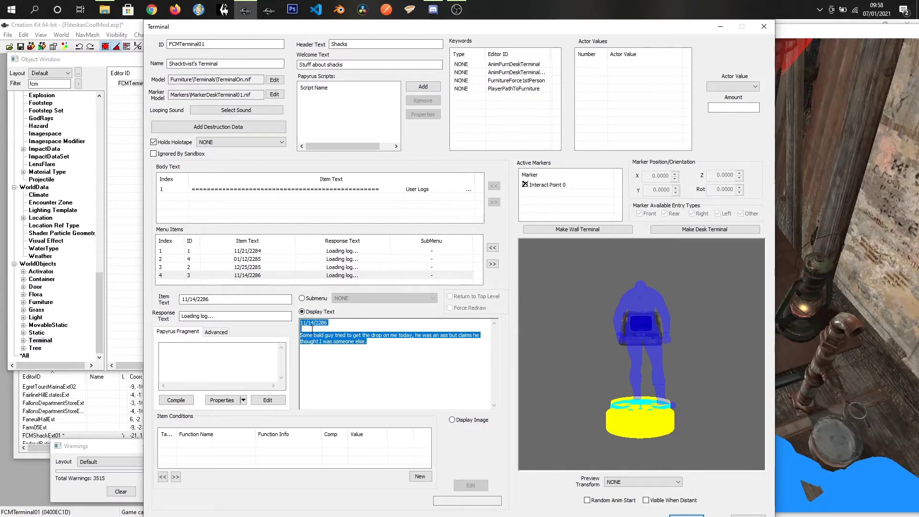
pyautogui.click(305, 327)
pyautogui.moveTo(328, 324); pyautogui.dragTo(289, 324)
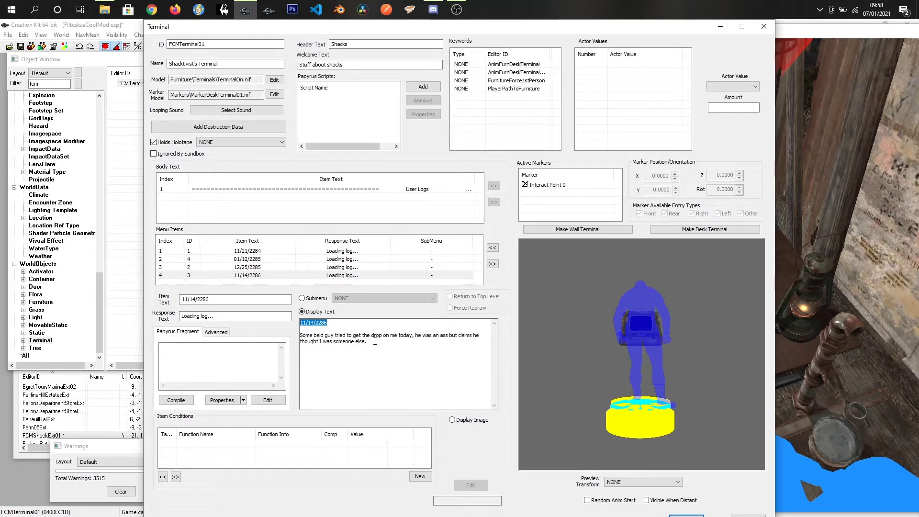
pyautogui.moveTo(369, 342); pyautogui.dragTo(288, 345)
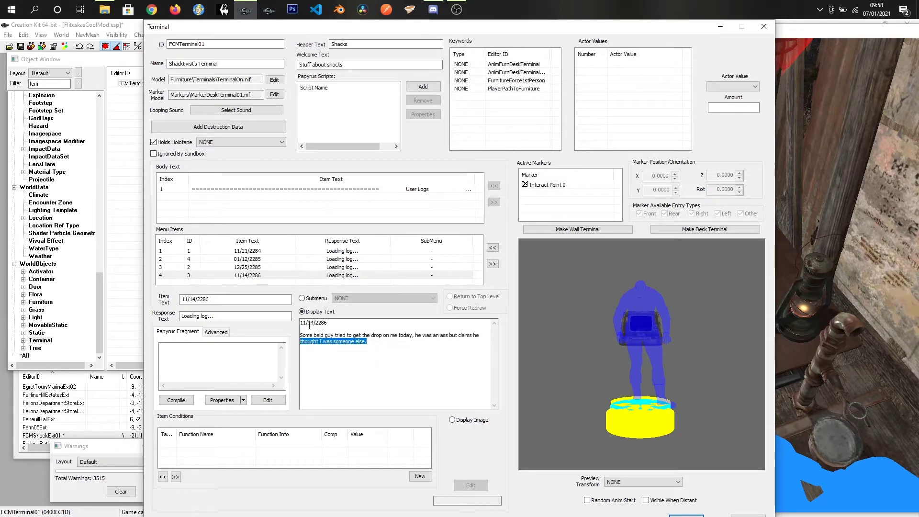
pyautogui.moveTo(328, 323); pyautogui.dragTo(292, 317)
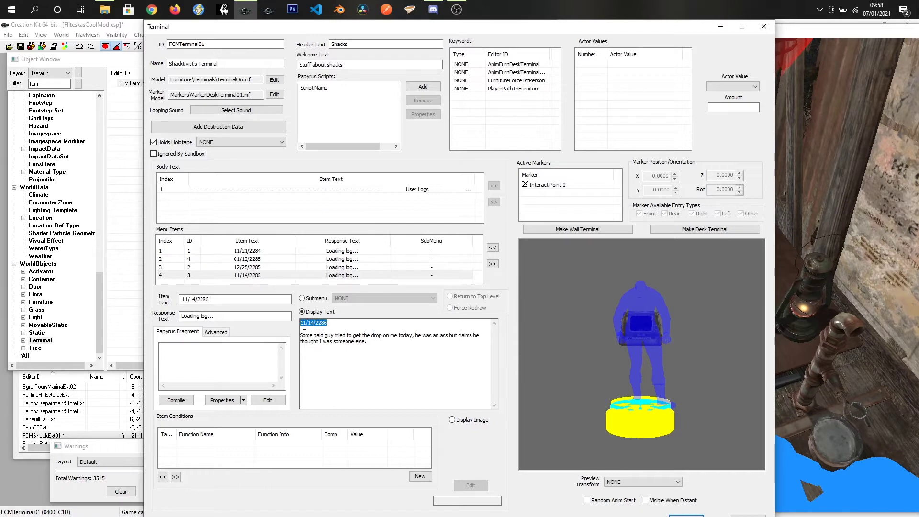
pyautogui.moveTo(301, 333); pyautogui.dragTo(372, 351)
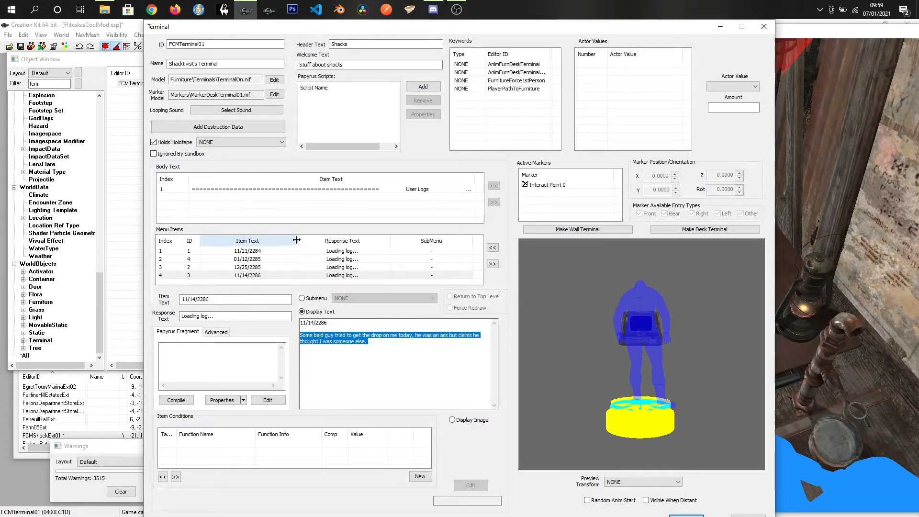
# Step: Save the terminal and drag FCMTerminal01 into the shack scene
pyautogui.click(483, 370)
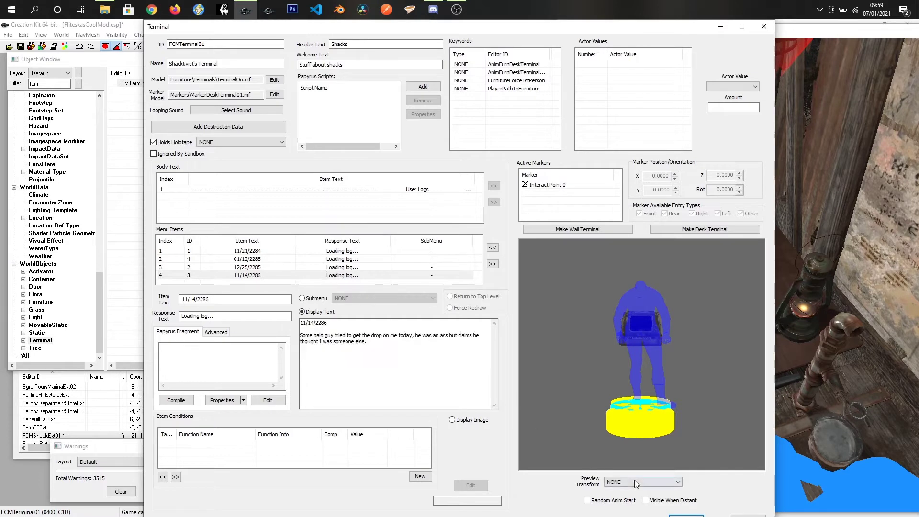
pyautogui.click(681, 516)
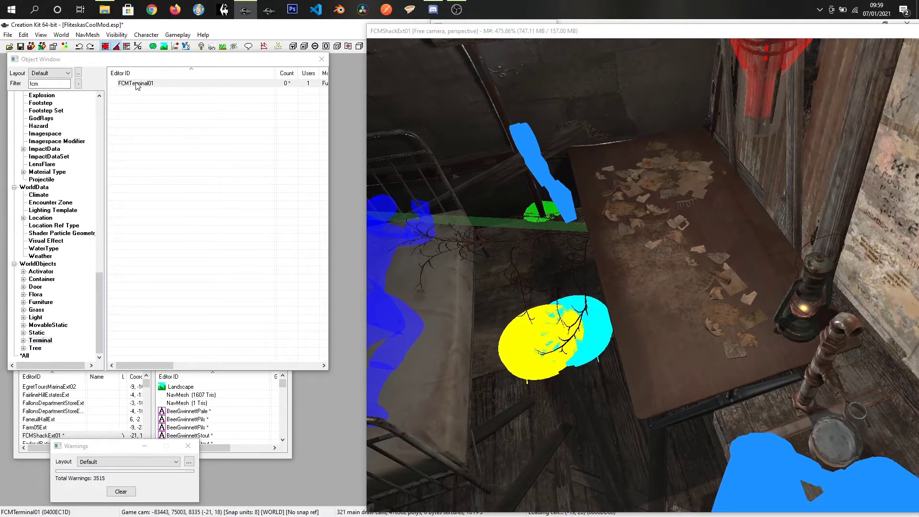
pyautogui.click(137, 85)
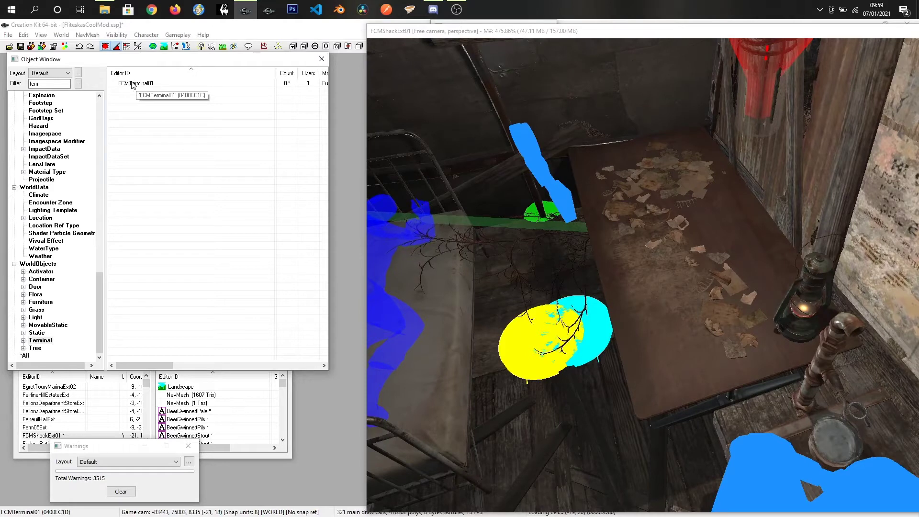
pyautogui.moveTo(133, 85); pyautogui.dragTo(538, 252)
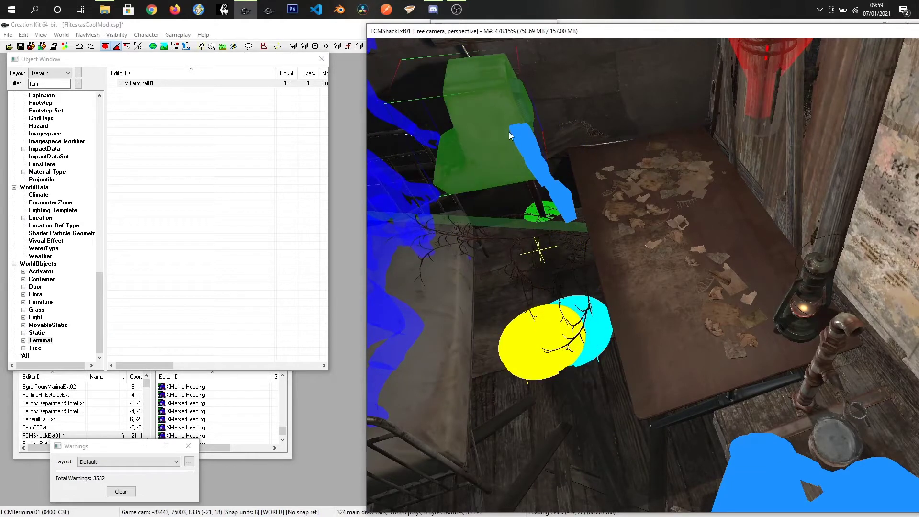
# Step: Drop the terminal down onto the table surface inside the shack
pyautogui.press('f')
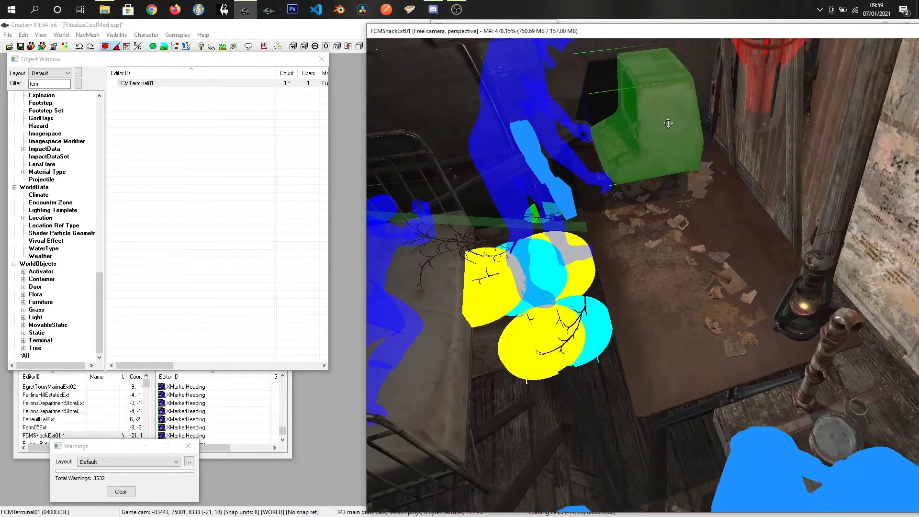
pyautogui.scroll(3, 670, 115)
pyautogui.scroll(-4, 669, 115)
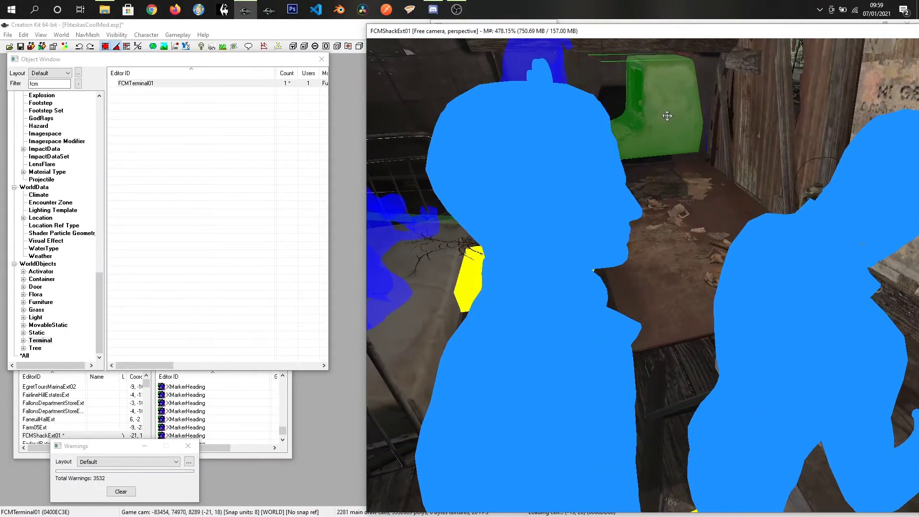
pyautogui.moveTo(668, 116)
pyautogui.mouseDown()
pyautogui.moveTo(671, 96)
pyautogui.moveTo(675, 187)
pyautogui.mouseUp()
pyautogui.moveTo(675, 186); pyautogui.dragTo(662, 169, button='middle')
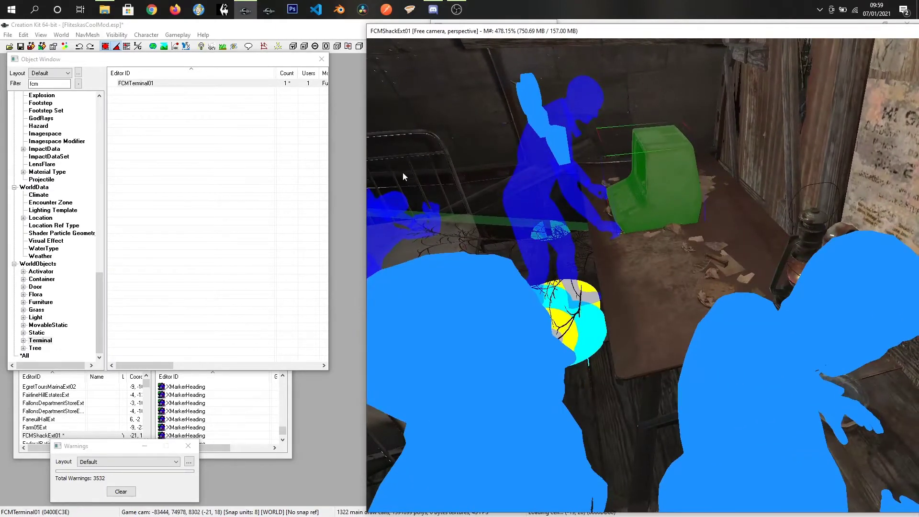
pyautogui.rightClick(191, 128)
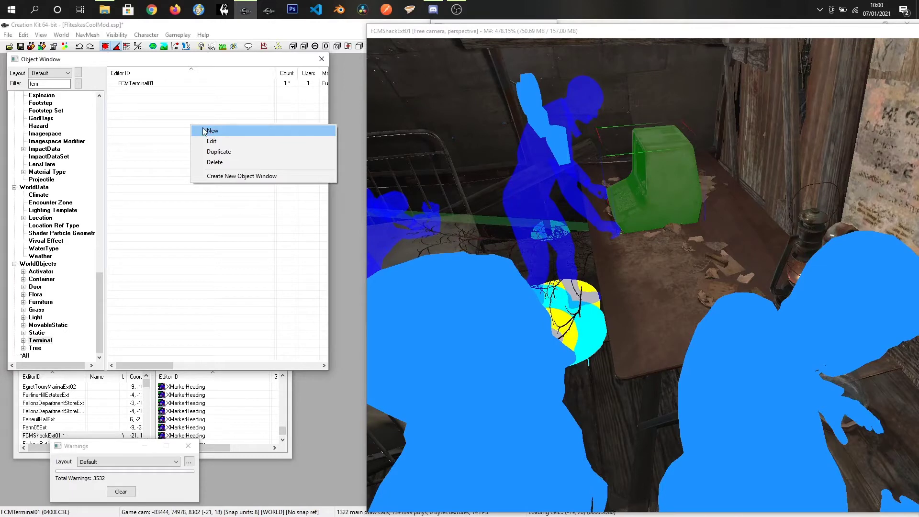
# Step: Create terminal FCMTerminal01Sub01 and add body text 'Get rich quick with Cap Generator'
pyautogui.click(219, 134)
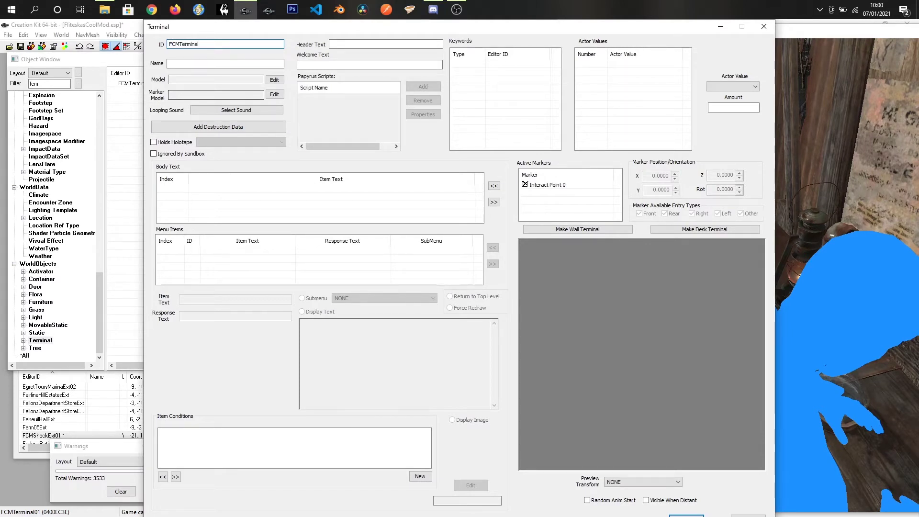
pyautogui.write('01')
pyautogui.write('Sub)')
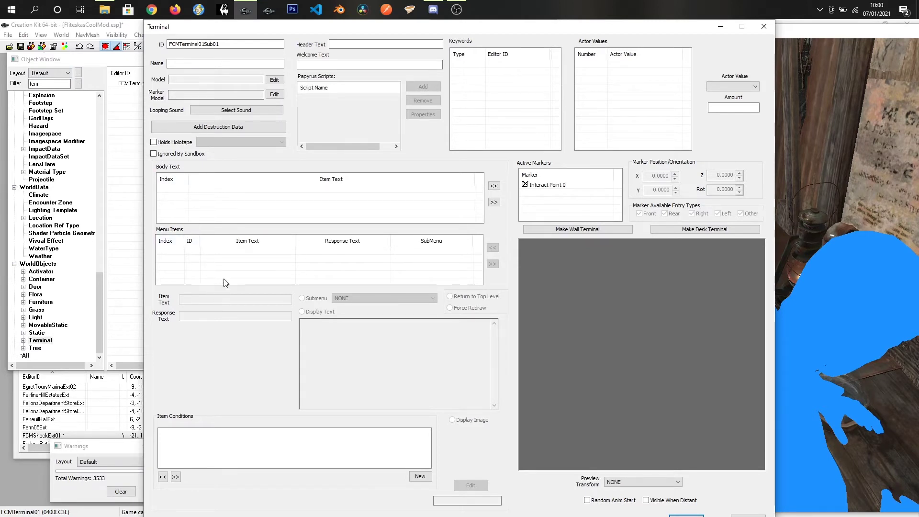
pyautogui.rightClick(224, 190)
pyautogui.click(235, 196)
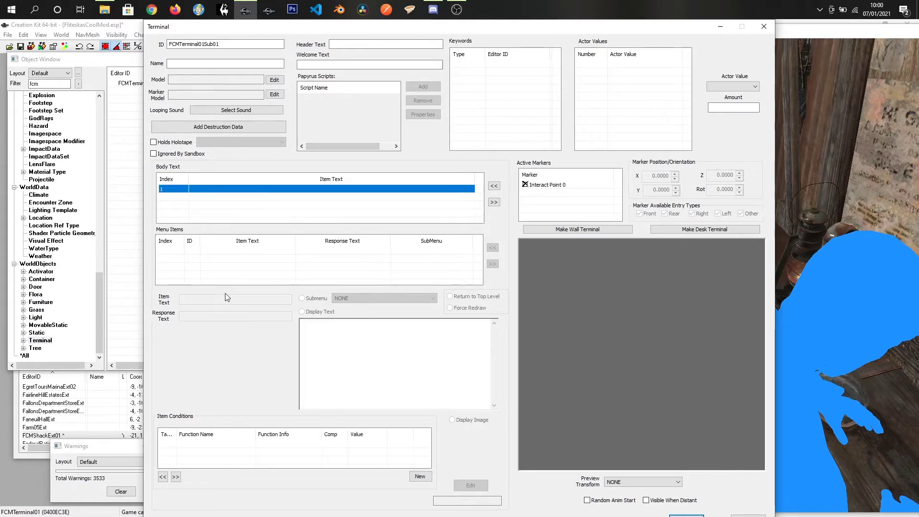
pyautogui.click(333, 353)
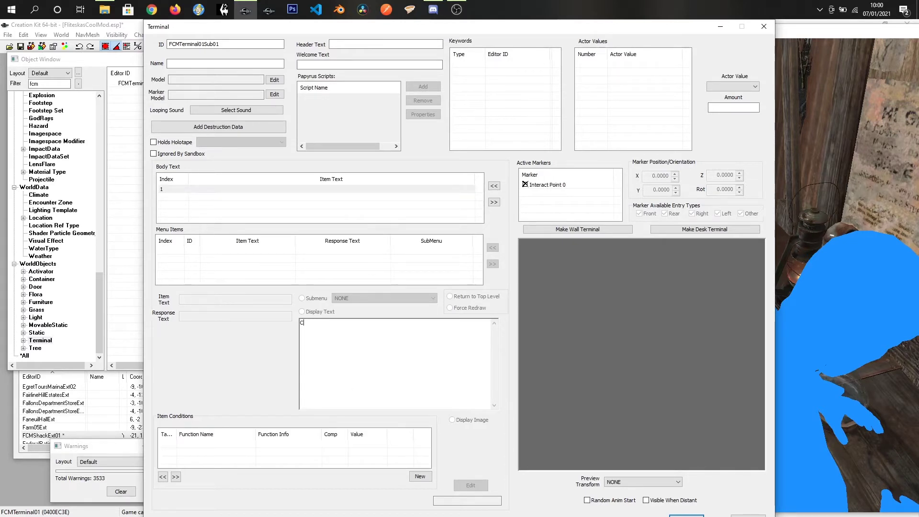
pyautogui.write('Cap')
pyautogui.press('BackSpace')
pyautogui.press('BackSpace')
pyautogui.press('BackSpace')
pyautogui.write('Get rich quick with Cap Generator')
# Step: Add menu items 'Give 100 Caps' and 'Give 500 Caps'
pyautogui.click(207, 215)
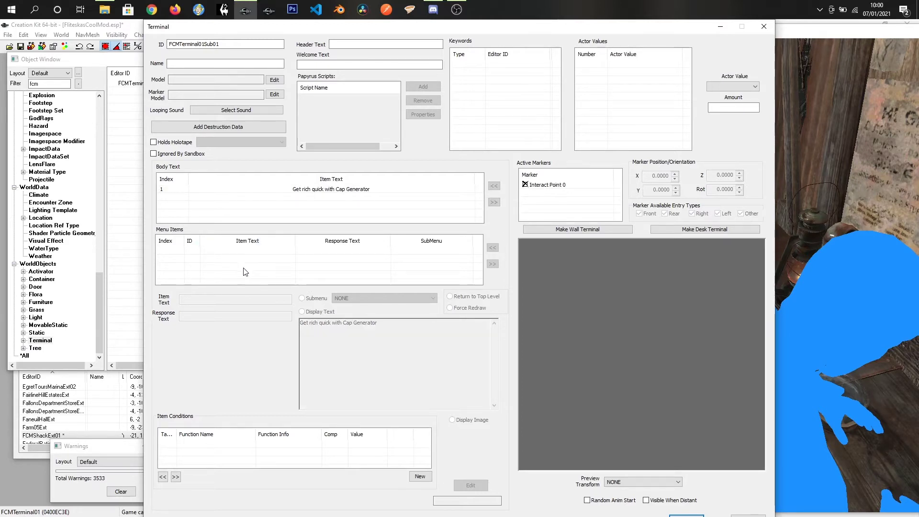
pyautogui.rightClick(230, 265)
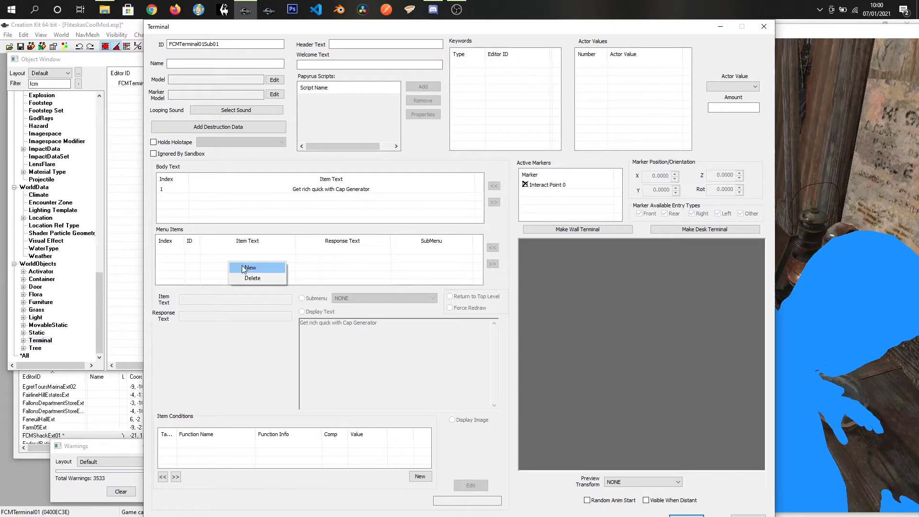
pyautogui.click(250, 269)
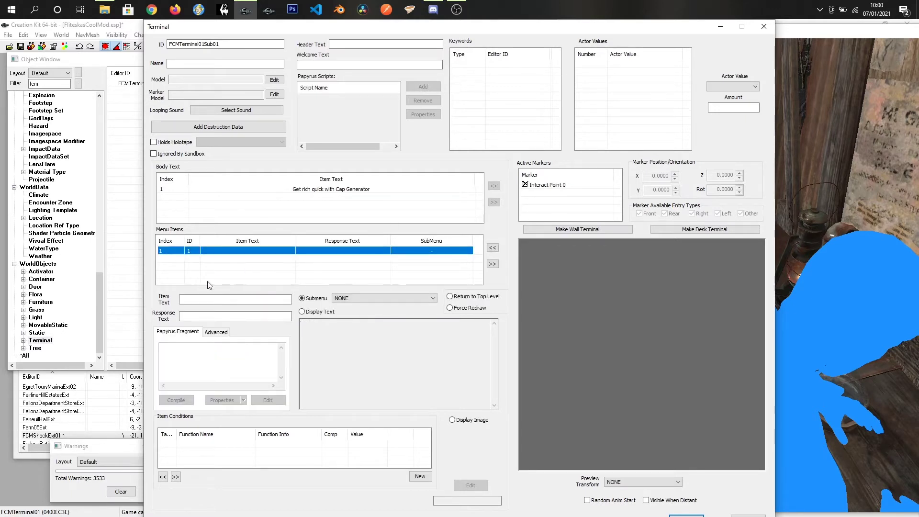
pyautogui.click(193, 300)
pyautogui.write('Give ')
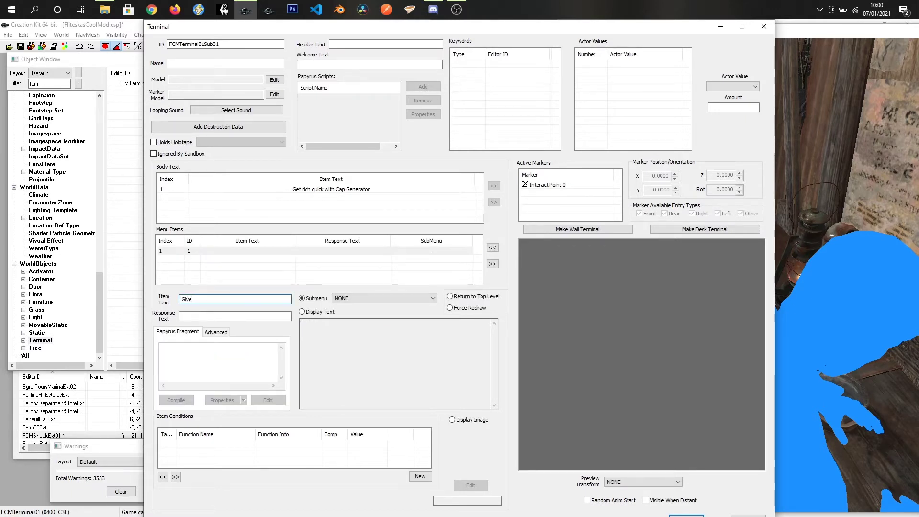
pyautogui.write('100 Caps')
pyautogui.rightClick(257, 264)
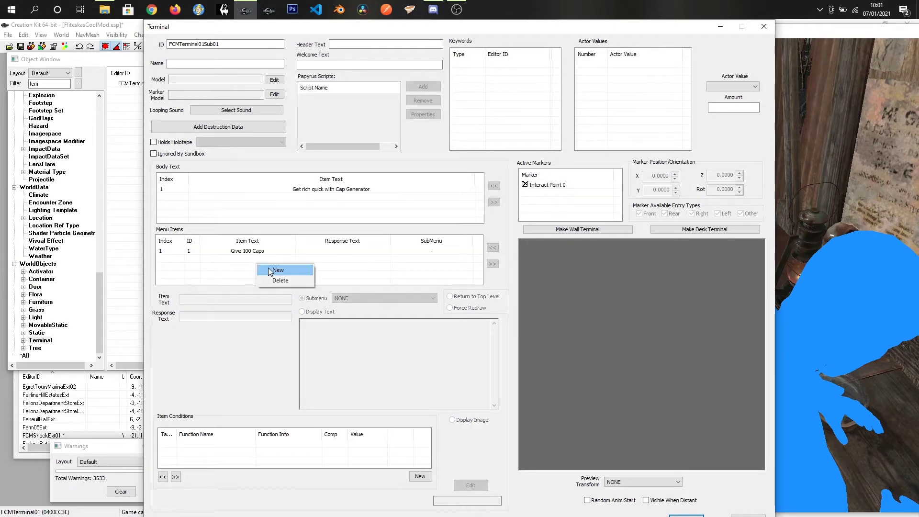
pyautogui.click(267, 269)
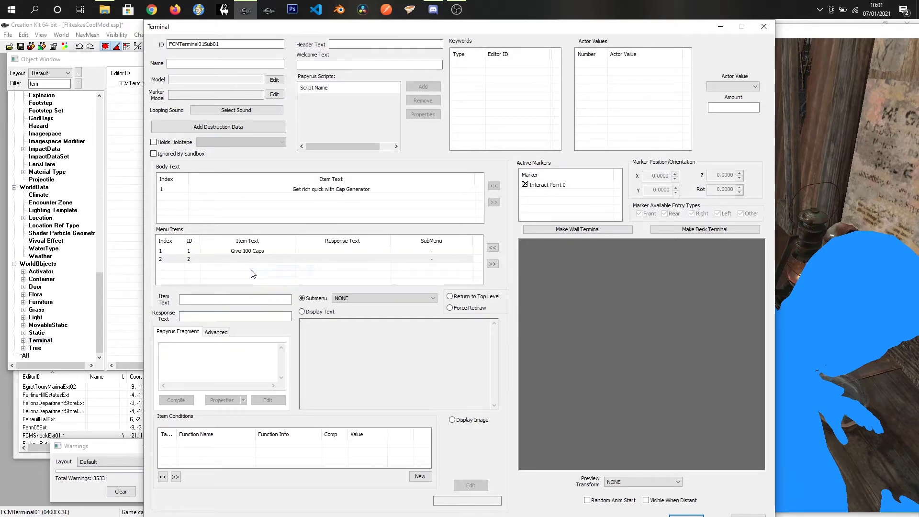
pyautogui.click(189, 300)
pyautogui.write('Give 500 ')
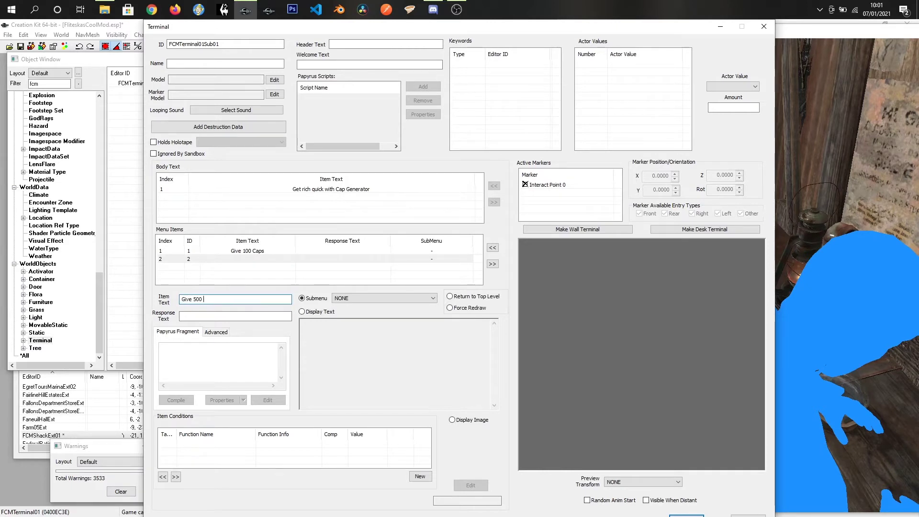
pyautogui.write('Caps')
# Step: Add the third menu item 'Give 1,000 Caps' and review each menu row
pyautogui.rightClick(229, 277)
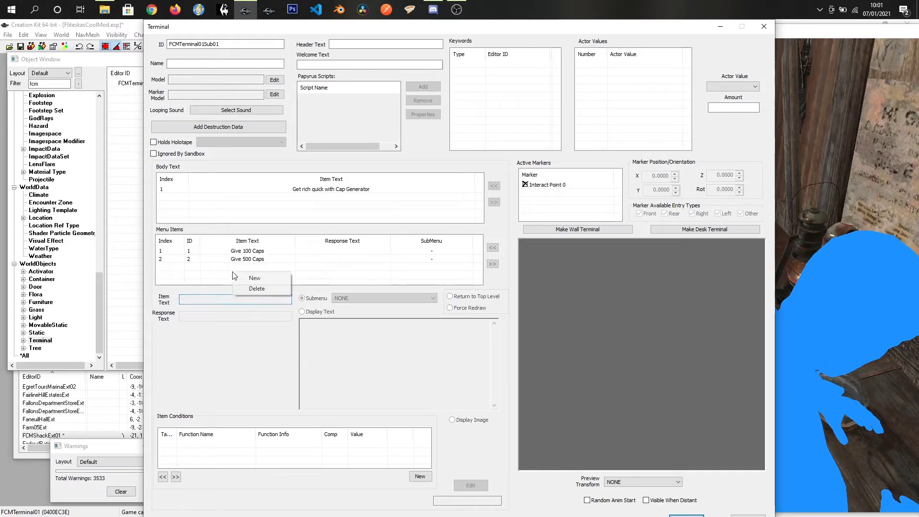
pyautogui.click(249, 277)
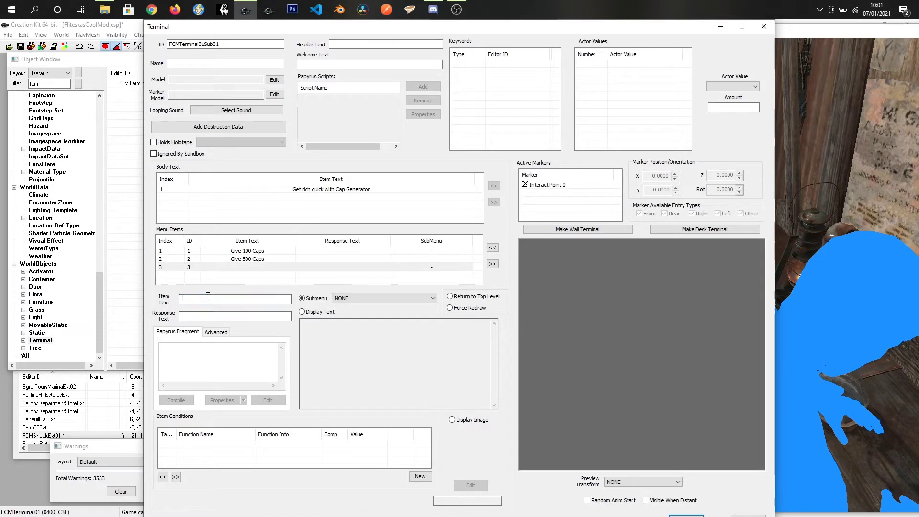
pyautogui.write('Give 10,000 Caps')
pyautogui.click(250, 271)
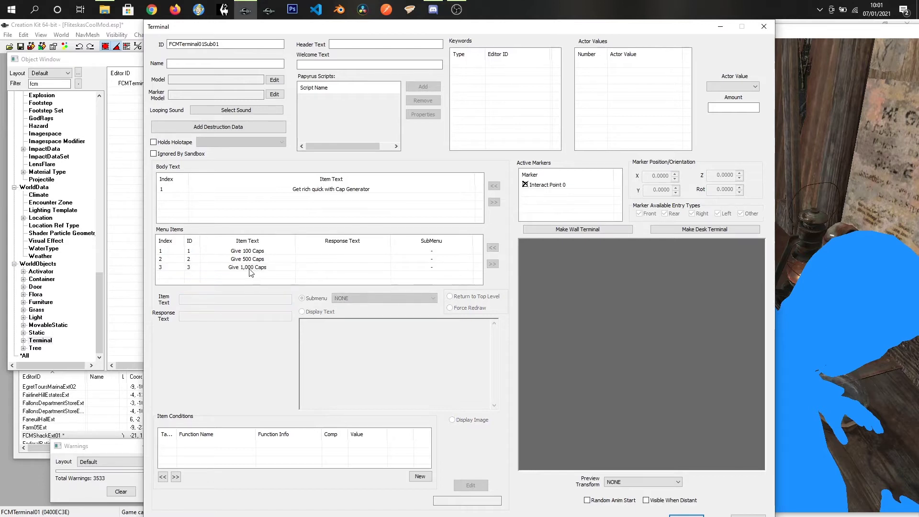
pyautogui.click(249, 271)
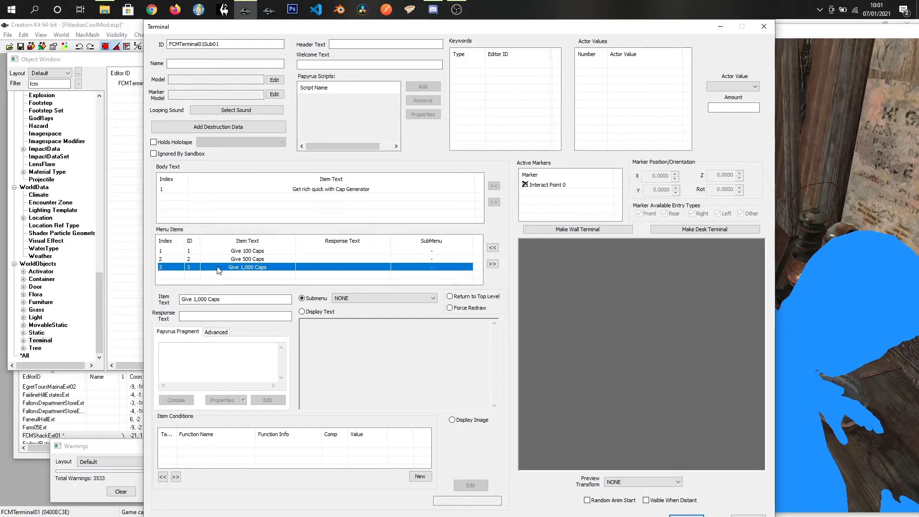
pyautogui.click(247, 260)
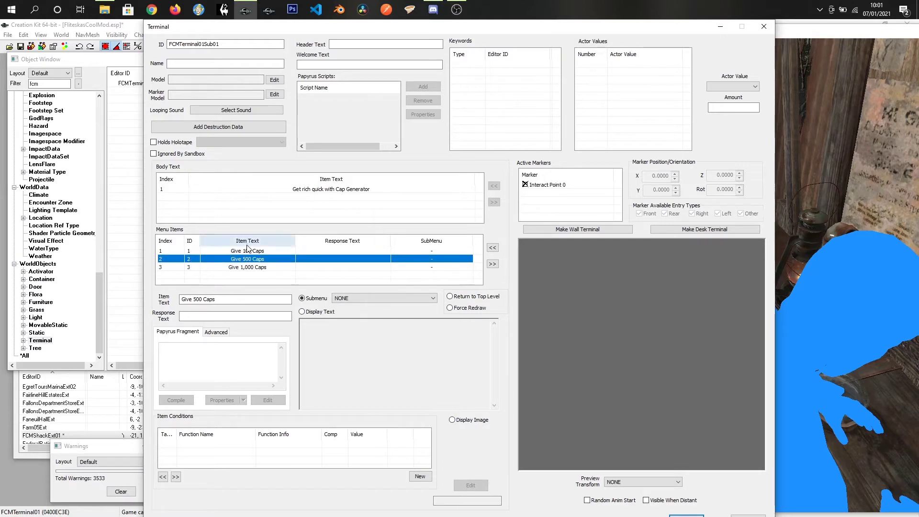
pyautogui.click(236, 252)
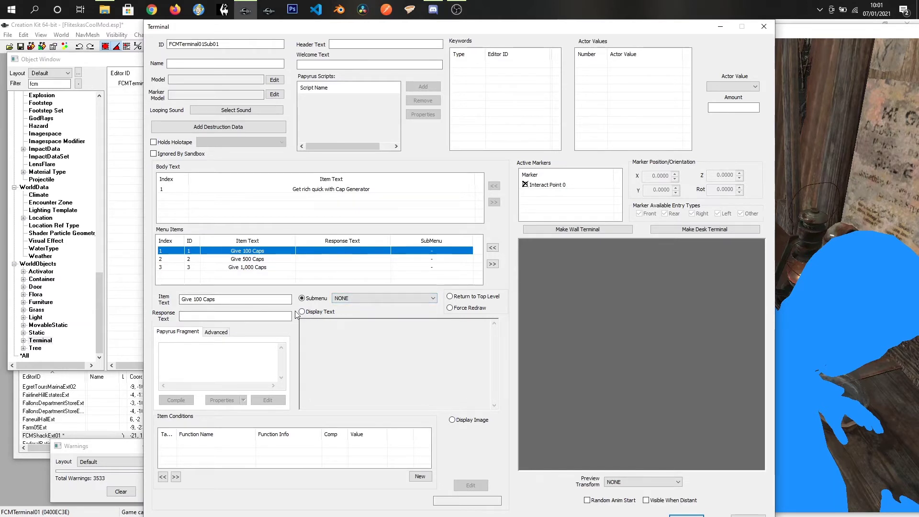
pyautogui.click(256, 261)
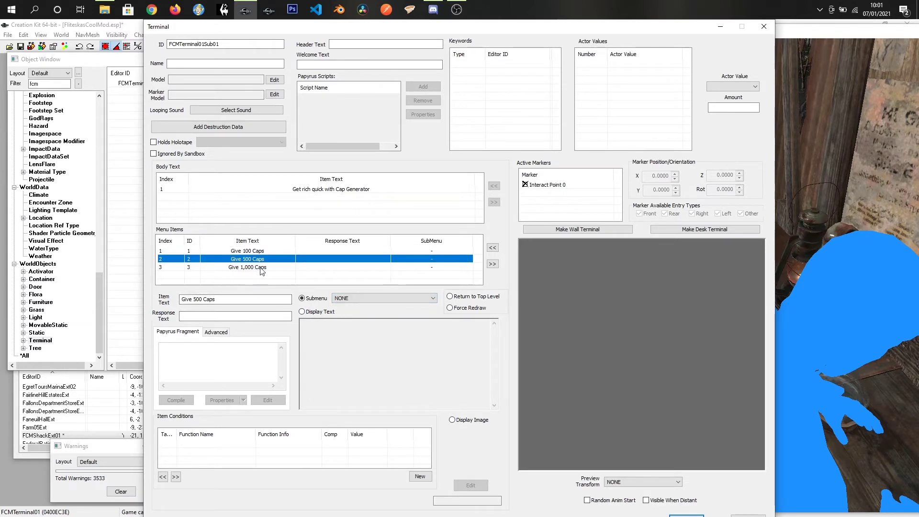
pyautogui.click(260, 269)
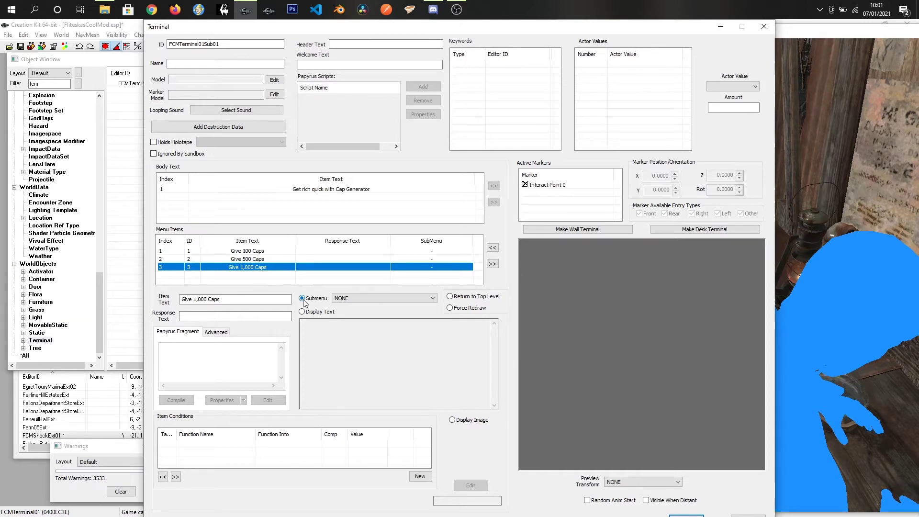
# Step: Set Force Redraw on Give 1,000, 500 and 100 Caps, then save the terminal
pyautogui.click(450, 308)
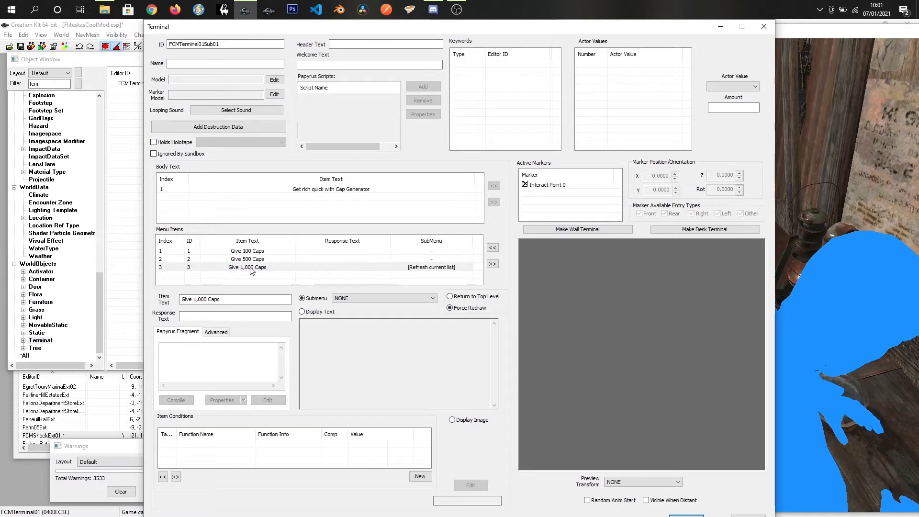
pyautogui.click(266, 259)
pyautogui.click(465, 310)
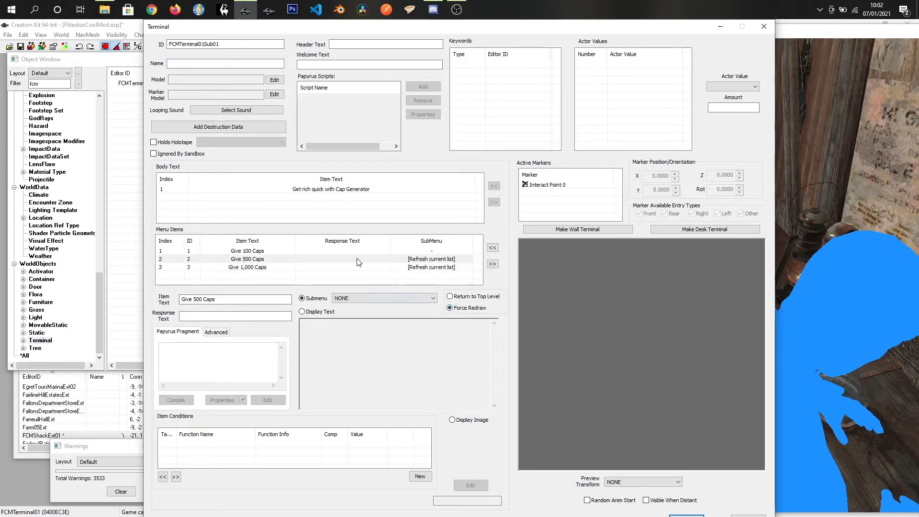
pyautogui.click(359, 251)
pyautogui.click(467, 310)
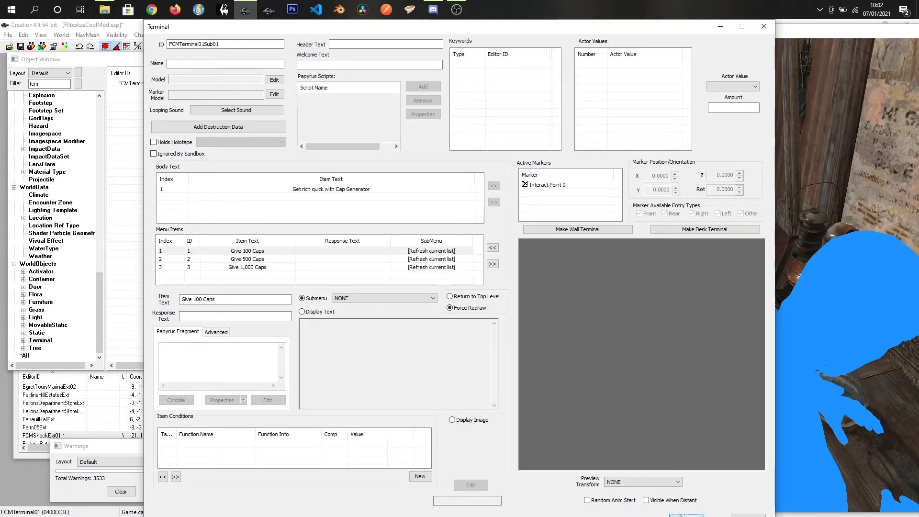
pyautogui.click(681, 516)
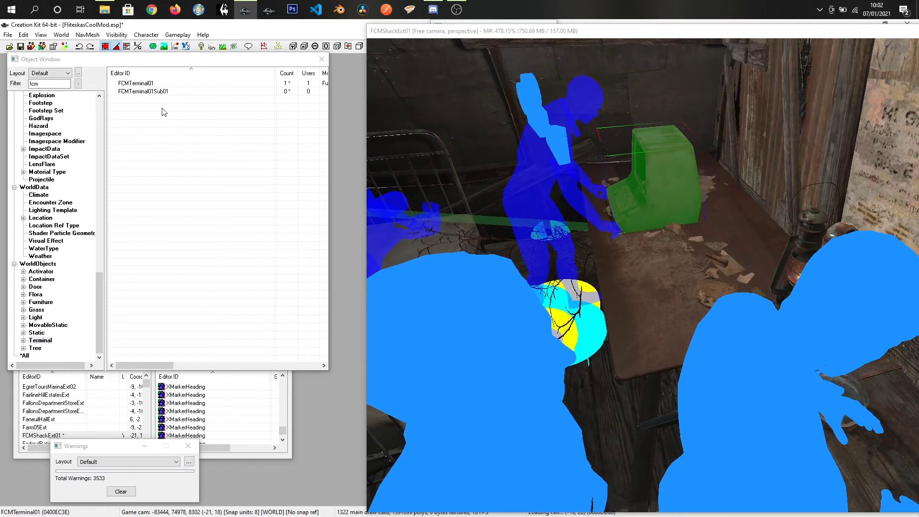
# Step: Reopen FCMTerminal01Sub01, move it aside, and filter the Object Window by 'caps'
pyautogui.doubleClick(162, 91)
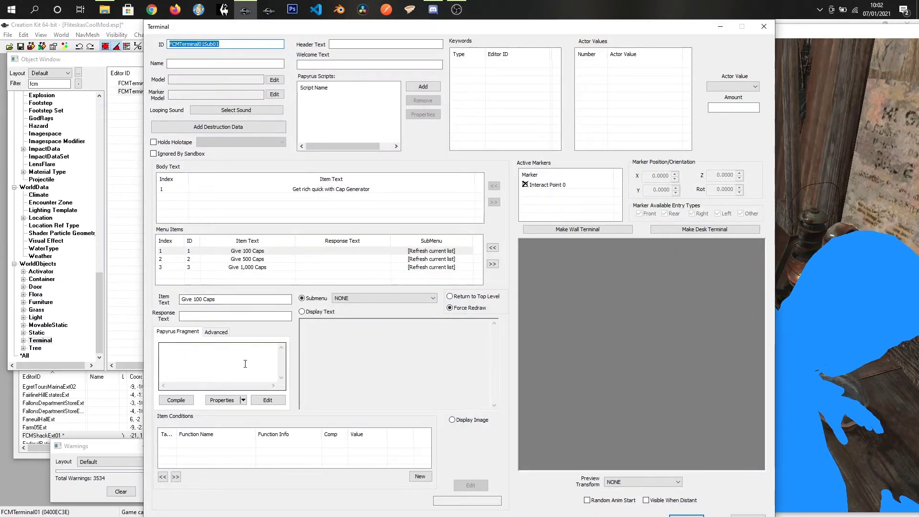
pyautogui.moveTo(231, 27); pyautogui.dragTo(384, 33)
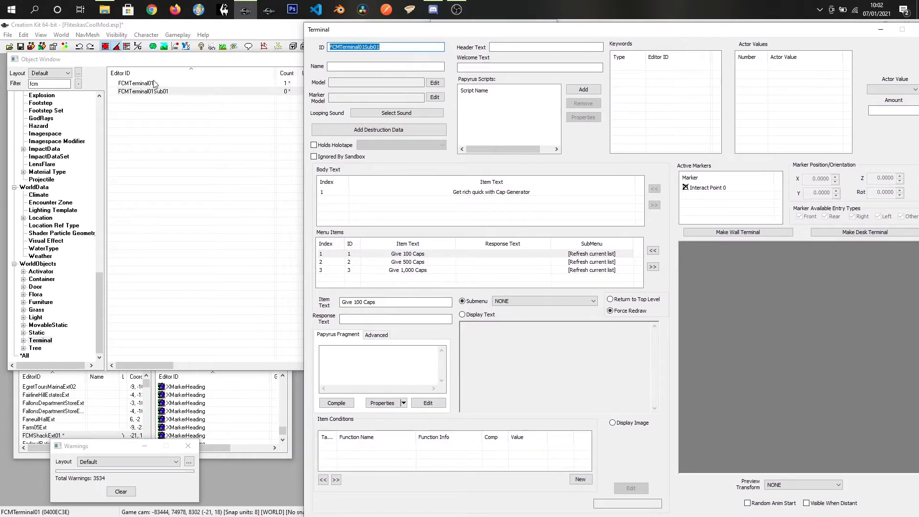
pyautogui.doubleClick(51, 84)
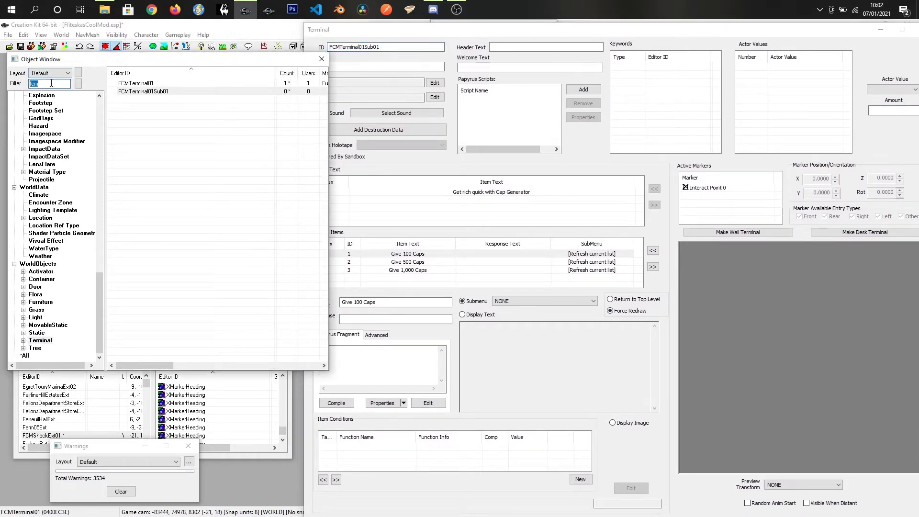
pyautogui.write('caps001')
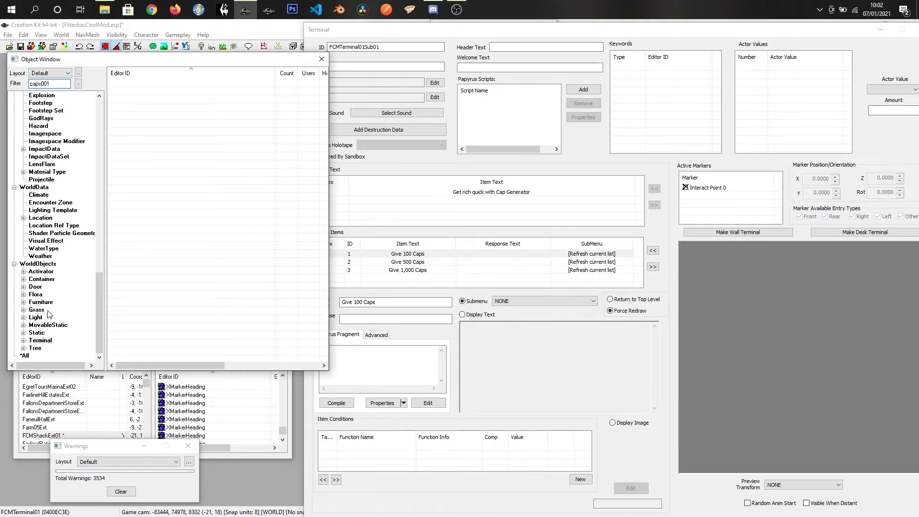
# Step: Show the MiscItem category to reveal Caps001, then bring the terminal editor forward
pyautogui.scroll(5, 65, 321)
pyautogui.scroll(2, 65, 322)
pyautogui.scroll(-4, 66, 322)
pyautogui.scroll(1, 65, 283)
pyautogui.scroll(13, 65, 283)
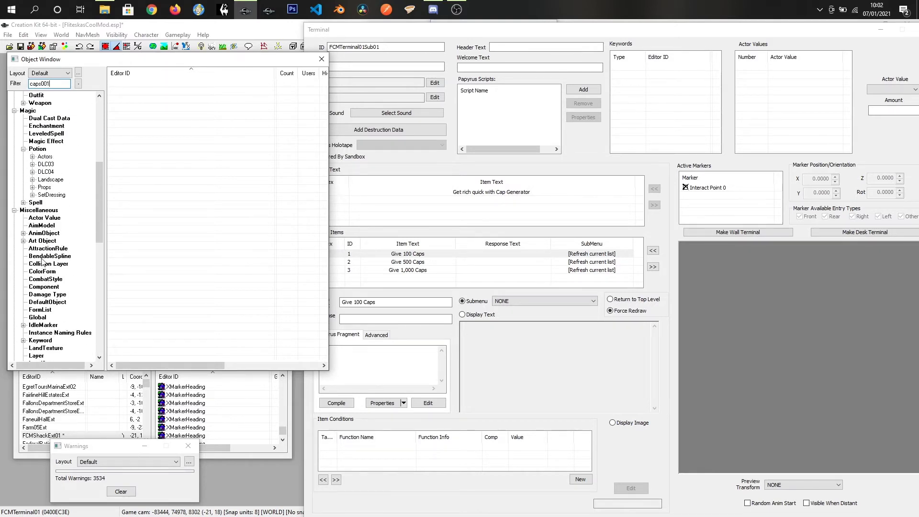
pyautogui.scroll(3, 43, 249)
pyautogui.scroll(-2, 40, 268)
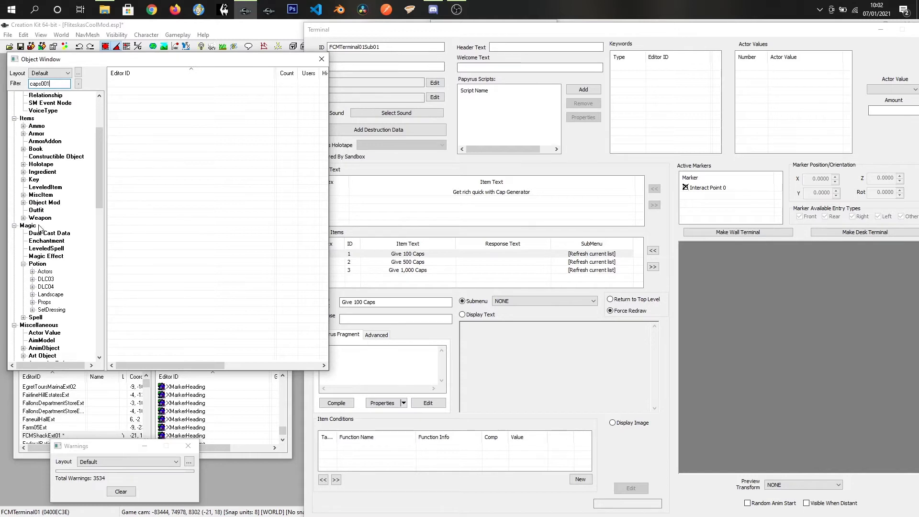
pyautogui.scroll(-10, 40, 272)
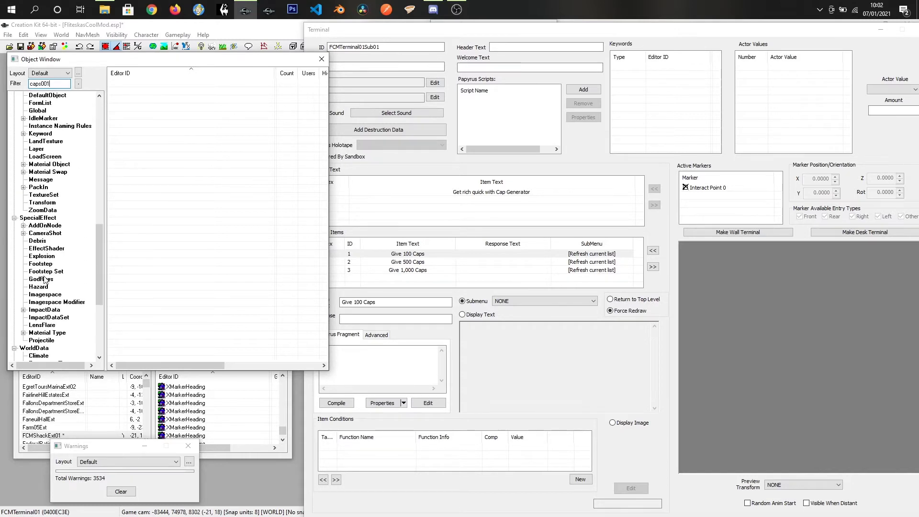
pyautogui.scroll(10, 44, 280)
pyautogui.scroll(15, 45, 280)
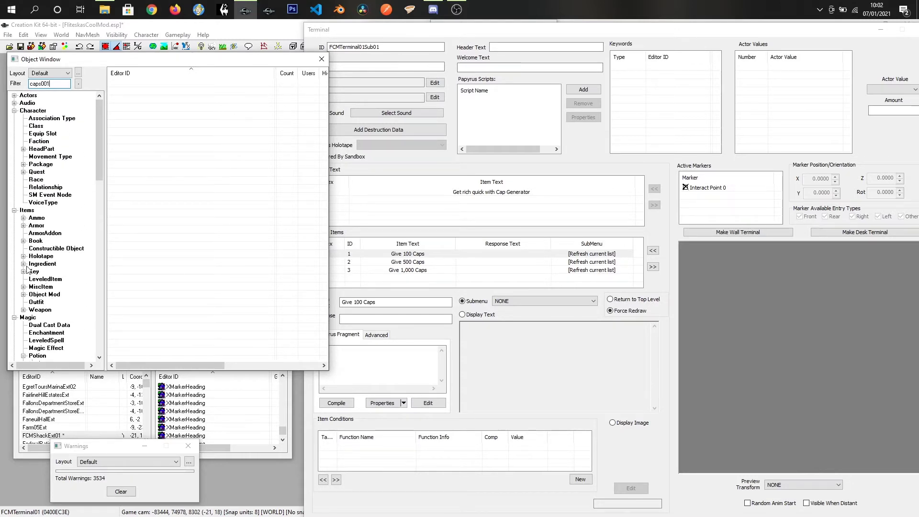
pyautogui.click(41, 287)
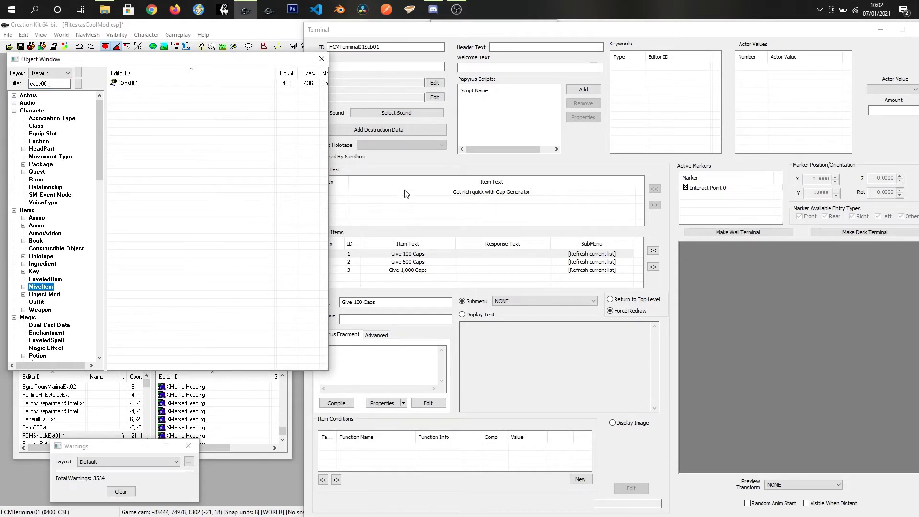
pyautogui.click(410, 170)
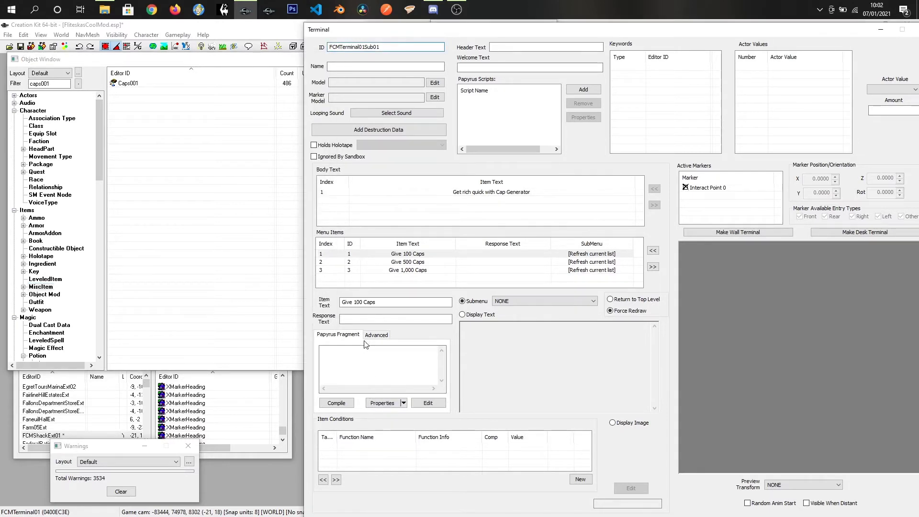
pyautogui.click(382, 404)
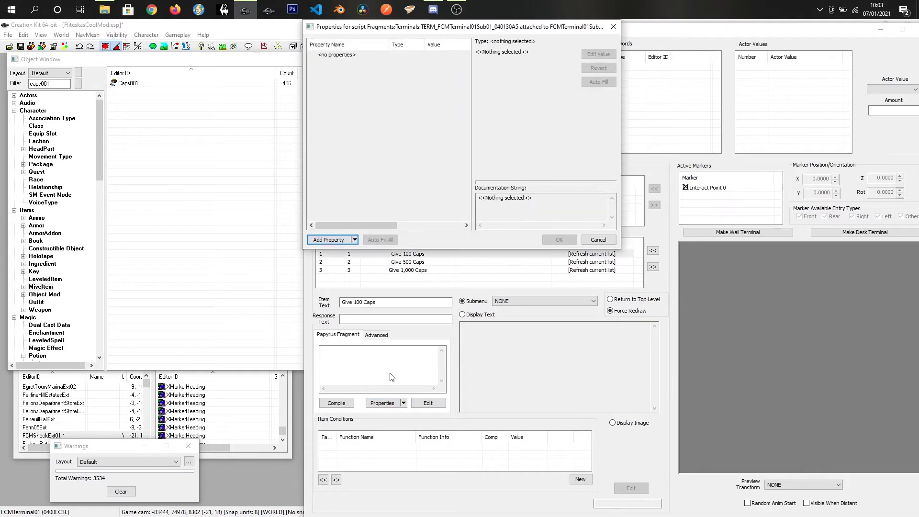
pyautogui.click(329, 240)
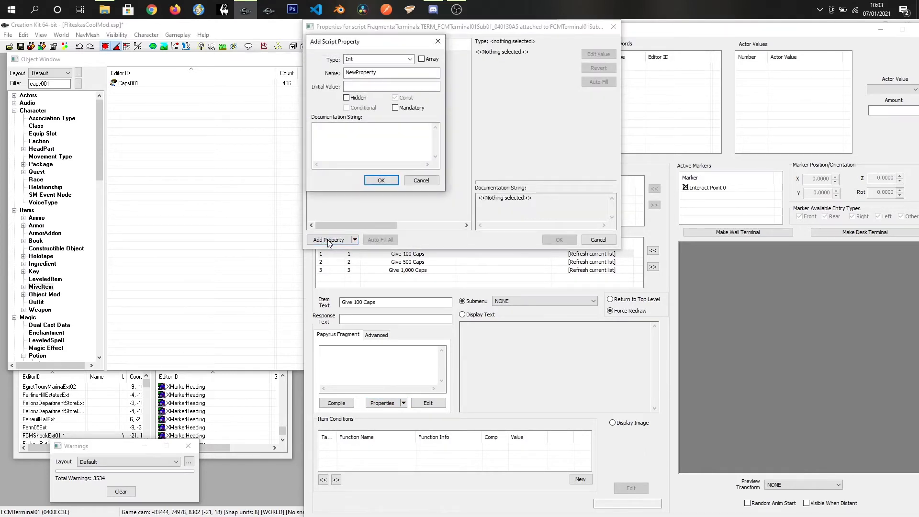
pyautogui.click(411, 59)
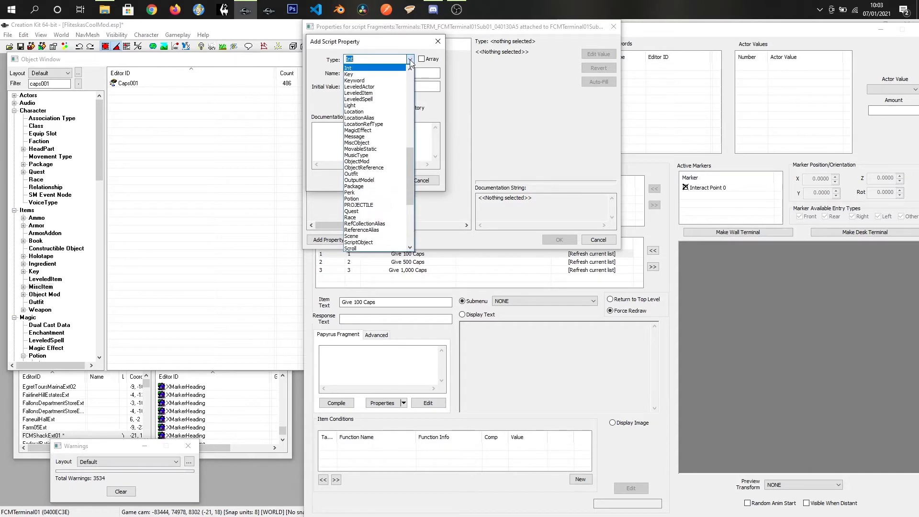
pyautogui.click(356, 143)
pyautogui.moveTo(407, 73); pyautogui.dragTo(336, 73)
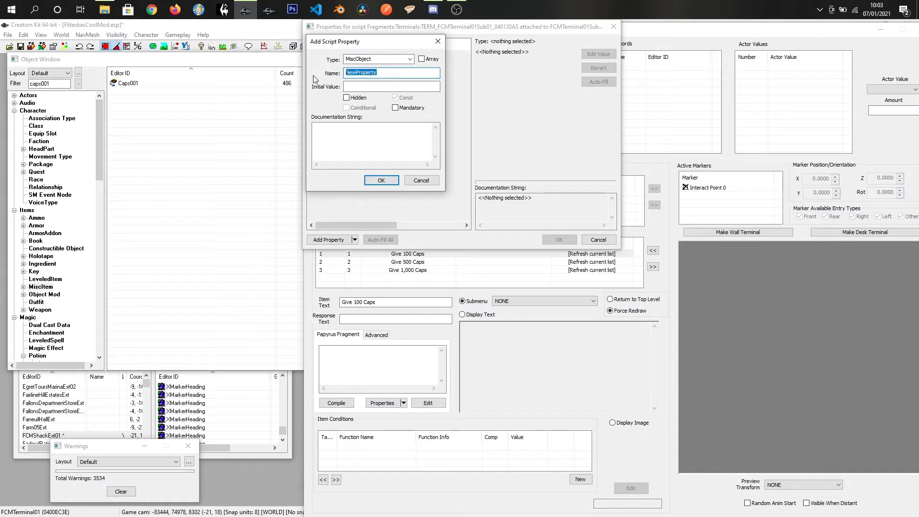
pyautogui.write('Caps001')
pyautogui.click(381, 181)
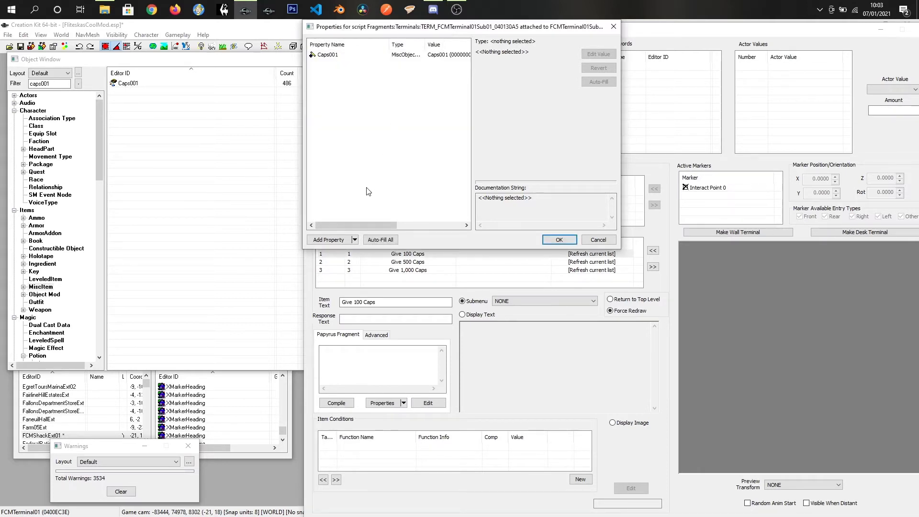
pyautogui.moveTo(358, 227); pyautogui.dragTo(378, 225)
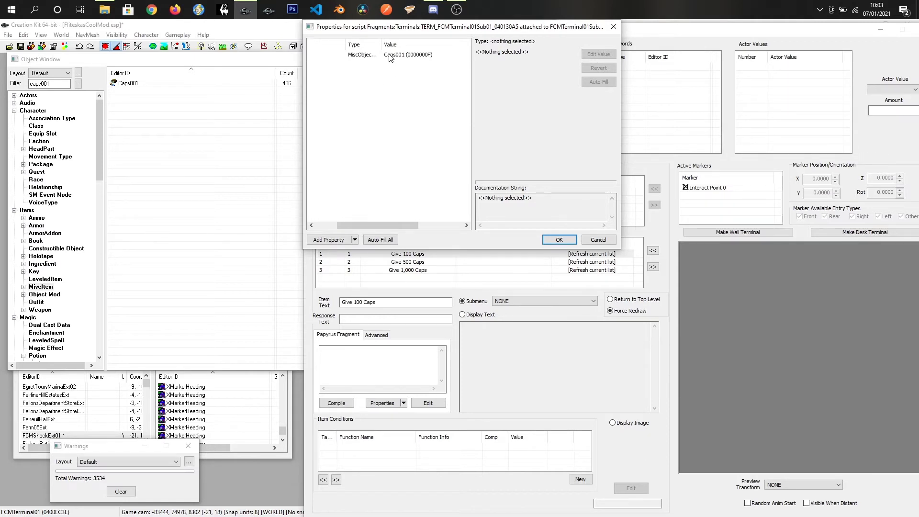
# Step: Compile the Give 100 Caps fragment adding Caps001 to the player, and copy its line
pyautogui.click(552, 241)
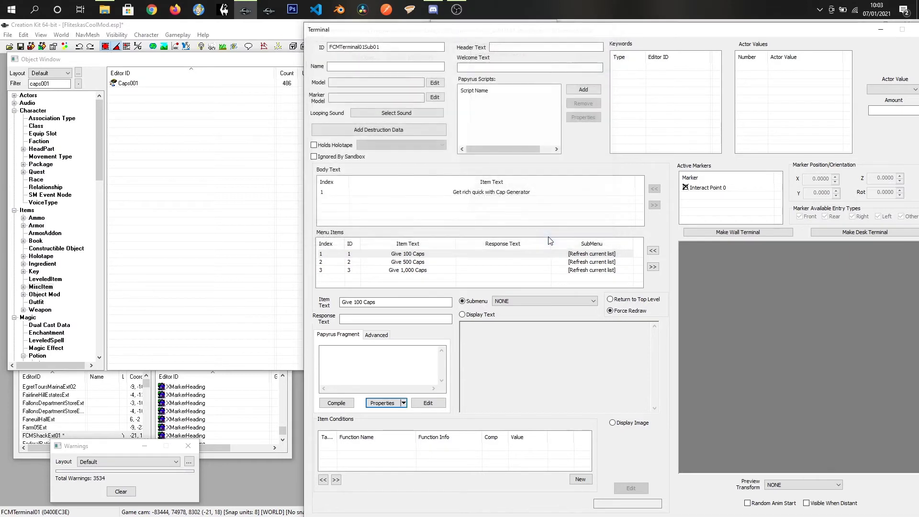
pyautogui.click(354, 372)
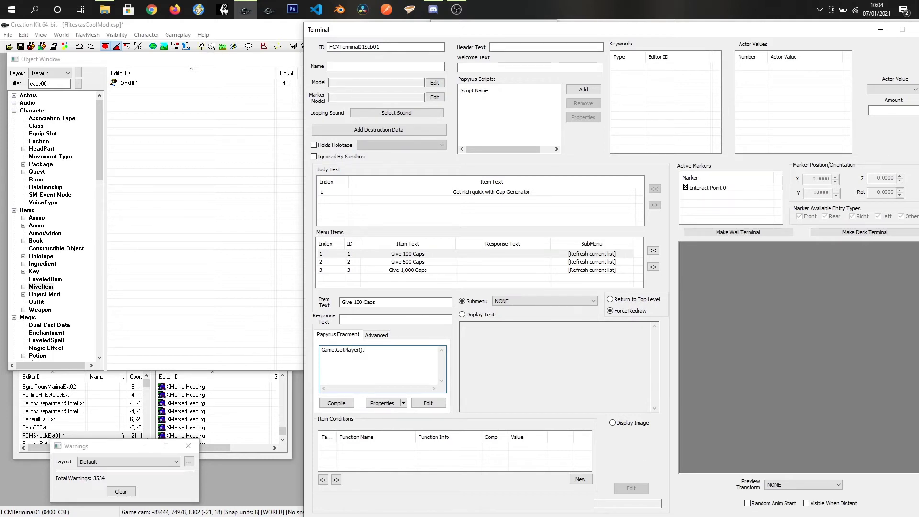
pyautogui.write('em(Caps001, 100')
pyautogui.click(330, 407)
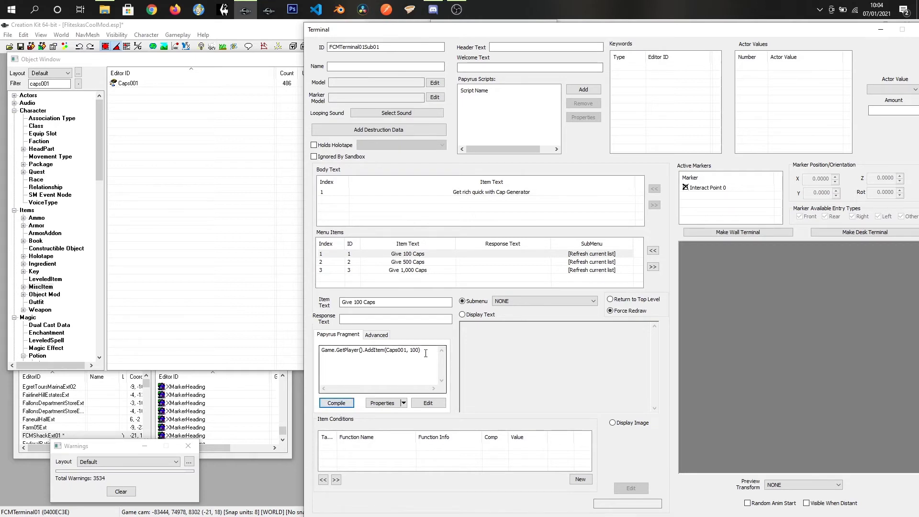
pyautogui.moveTo(422, 351); pyautogui.dragTo(309, 347)
pyautogui.hotkey('ctrl', 'c')
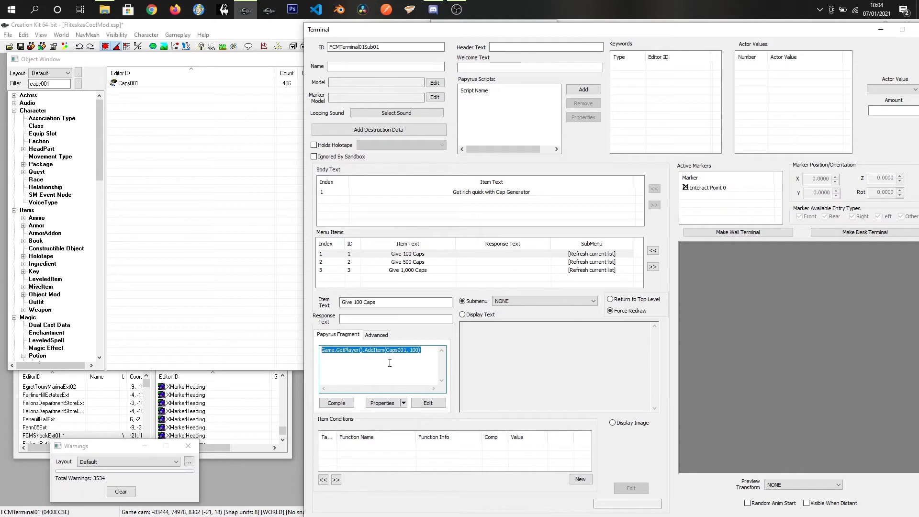
# Step: Give the Give 500 Caps item a compiled fragment adding 500 Caps001
pyautogui.click(407, 262)
pyautogui.click(354, 362)
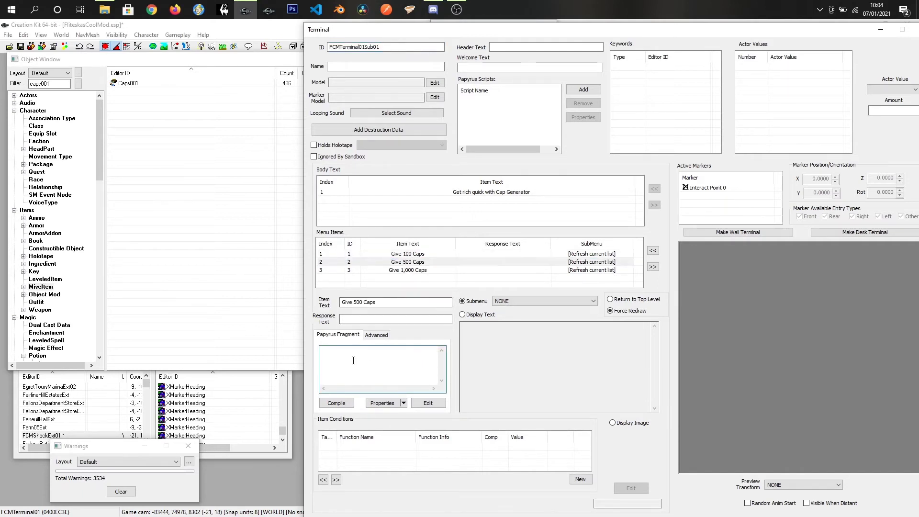
pyautogui.hotkey('ctrl', 'v')
pyautogui.click(412, 350)
pyautogui.press('BackSpace')
pyautogui.write('5')
pyautogui.click(347, 404)
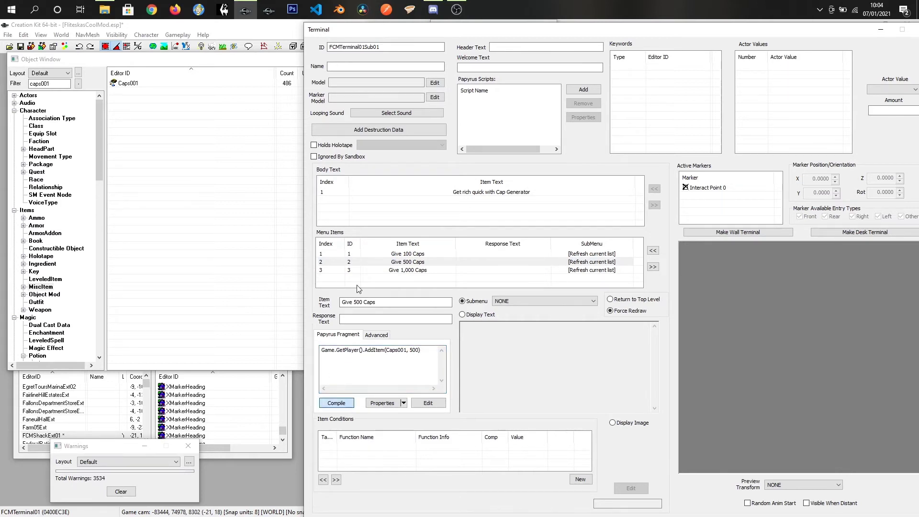
# Step: Give the Give 1,000 Caps item a compiled fragment adding 1000 Caps001, then save the terminal
pyautogui.click(391, 271)
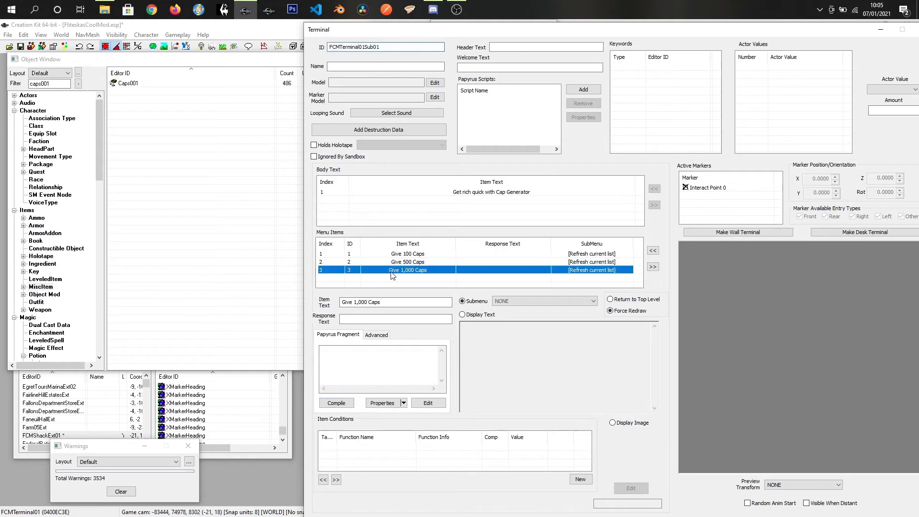
pyautogui.click(366, 353)
pyautogui.hotkey('ctrl', 'v')
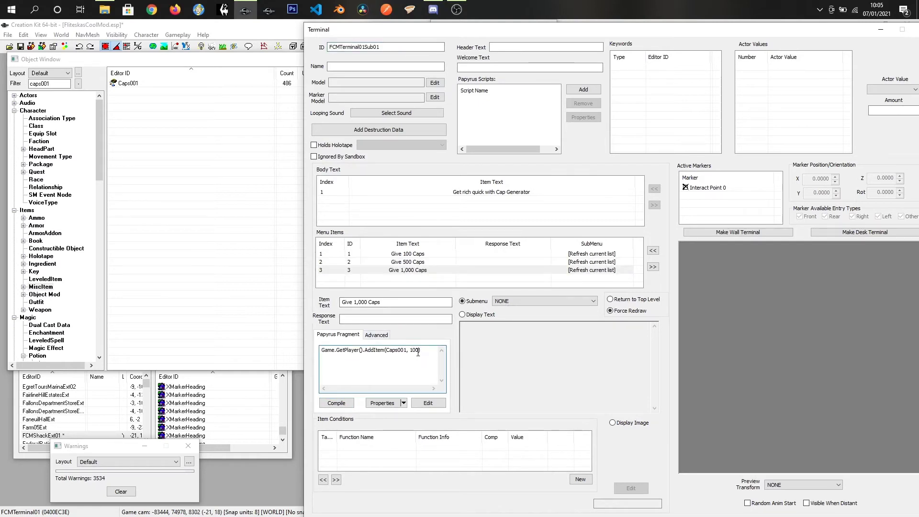
pyautogui.click(340, 405)
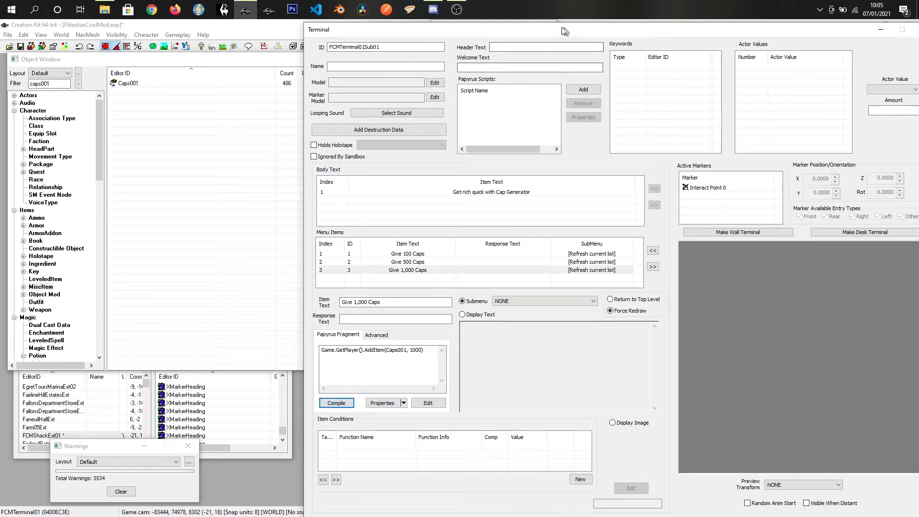
pyautogui.moveTo(572, 29); pyautogui.dragTo(484, 26)
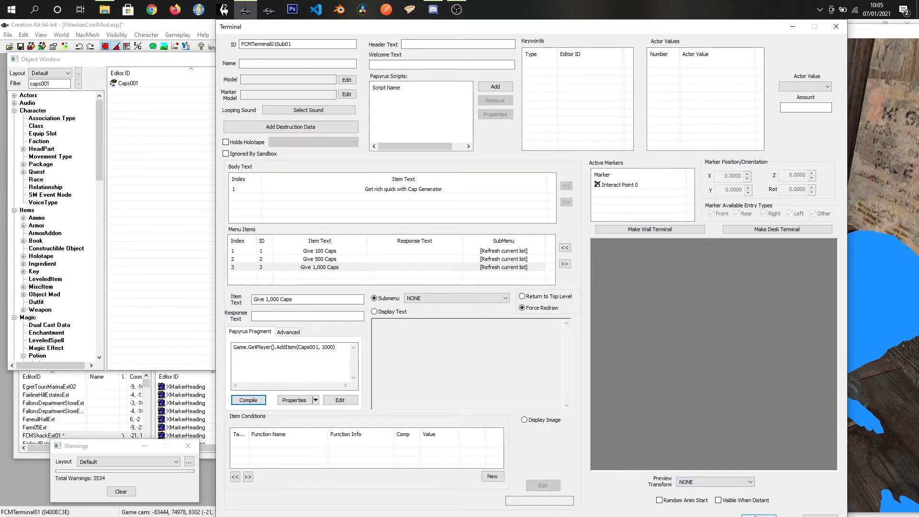
pyautogui.click(758, 516)
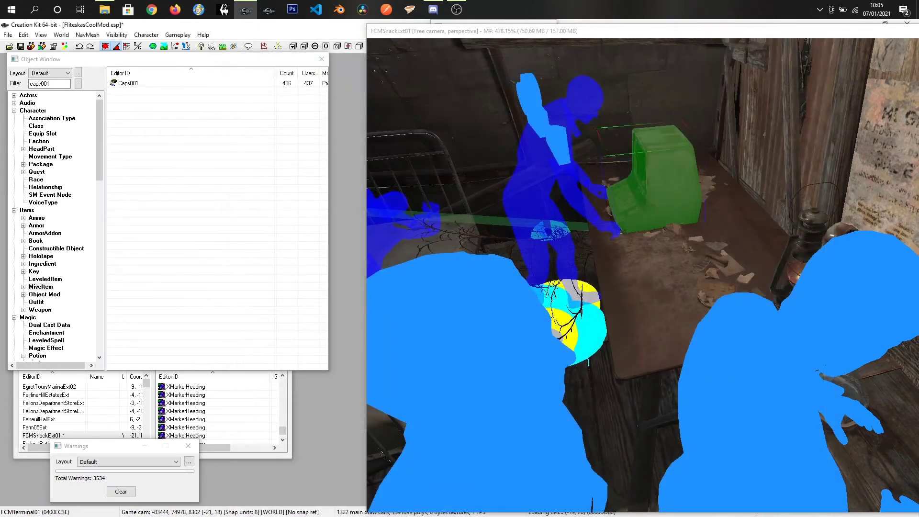
# Step: Change the Object Window filter from caps001 to fcm and scroll the category tree down
pyautogui.doubleClick(48, 85)
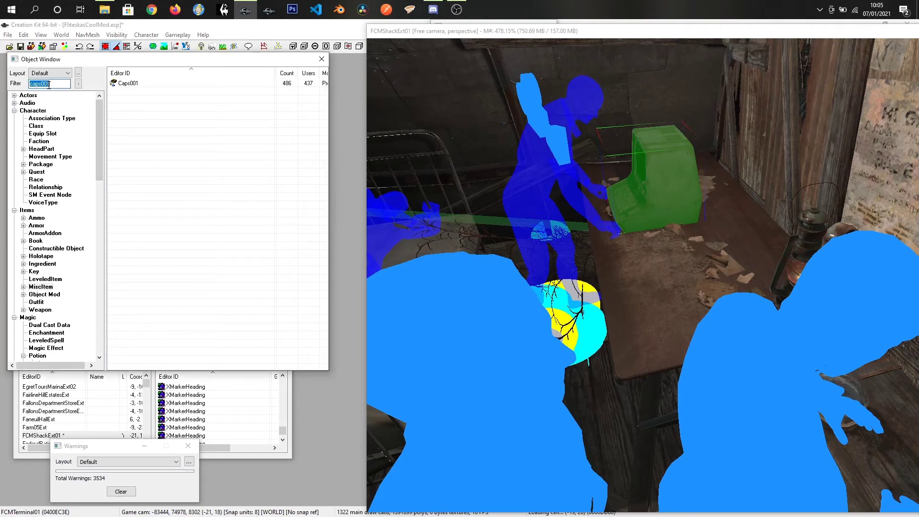
pyautogui.write('fcm')
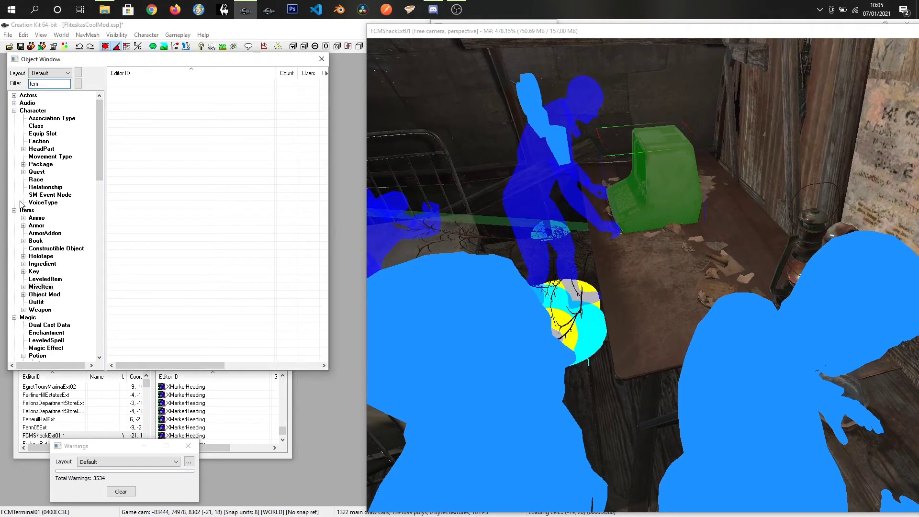
pyautogui.scroll(-5, 60, 260)
pyautogui.scroll(-14, 61, 260)
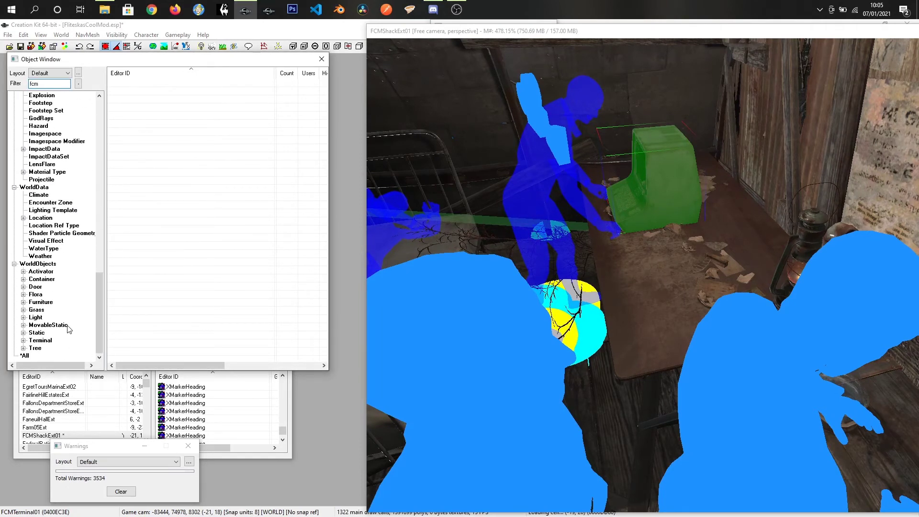
# Step: Open the FCMTerminal01 terminal and add a new menu item
pyautogui.click(43, 339)
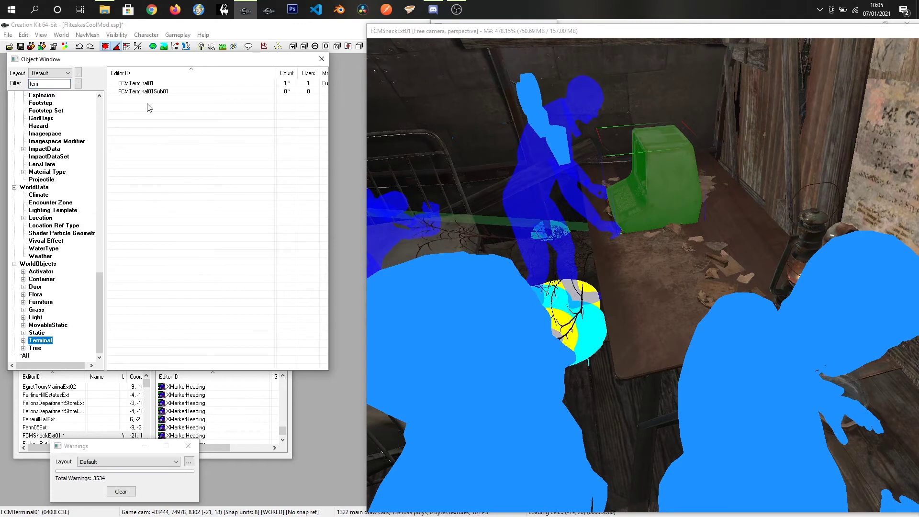
pyautogui.doubleClick(144, 84)
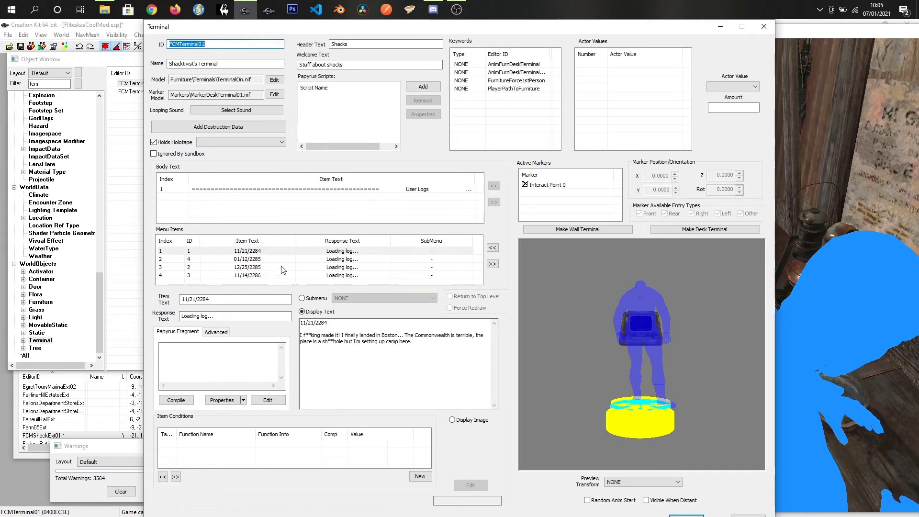
pyautogui.rightClick(238, 285)
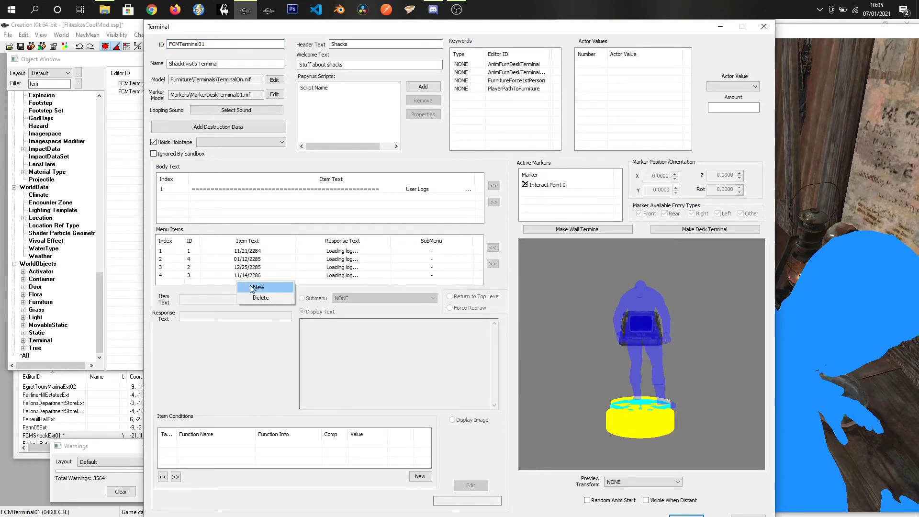
pyautogui.click(253, 288)
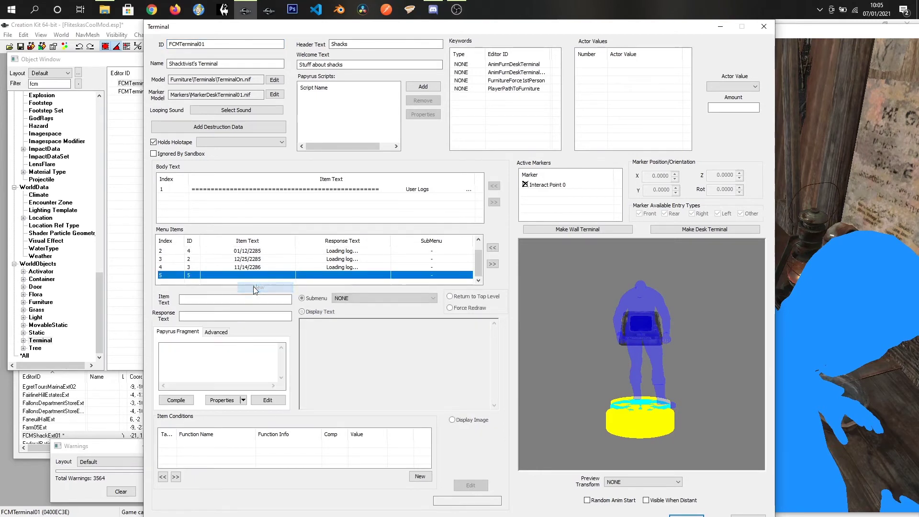
# Step: Set the new item's text to 'Cap Generator' and its response to 'Loading Cap Generator'
pyautogui.click(194, 300)
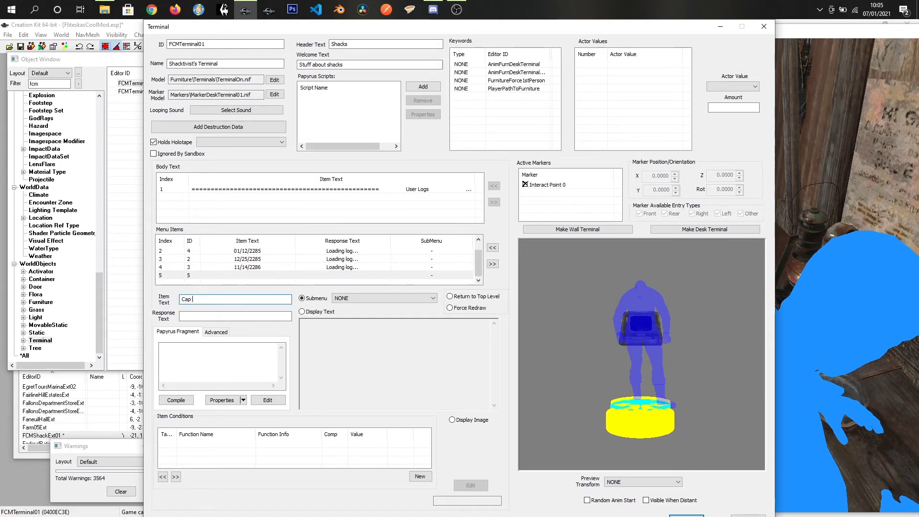
pyautogui.write('Cap Generator')
pyautogui.click(195, 317)
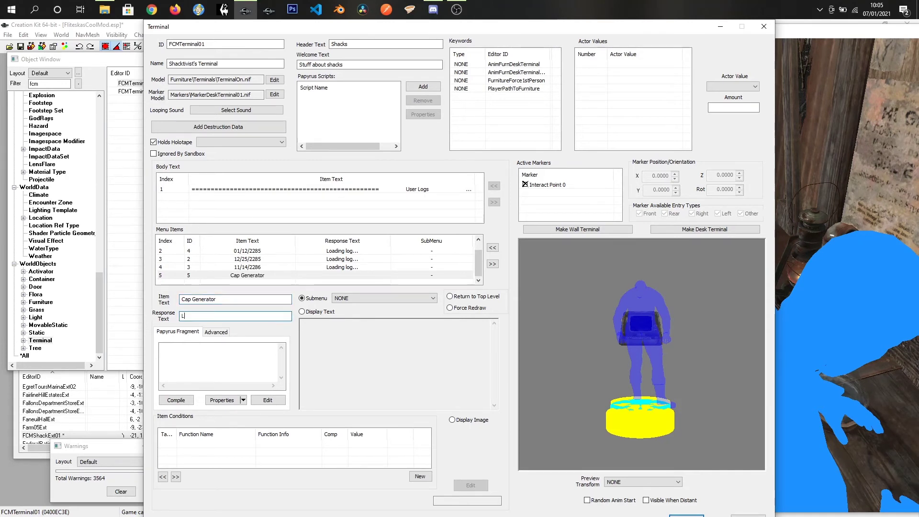
pyautogui.write('Loaadi')
pyautogui.press('BackSpace')
pyautogui.press('BackSpace')
pyautogui.press('BackSpace')
pyautogui.write('ding Capo')
pyautogui.press('BackSpace')
pyautogui.write('p G')
pyautogui.press('BackSpace')
pyautogui.press('BackSpace')
pyautogui.write('or')
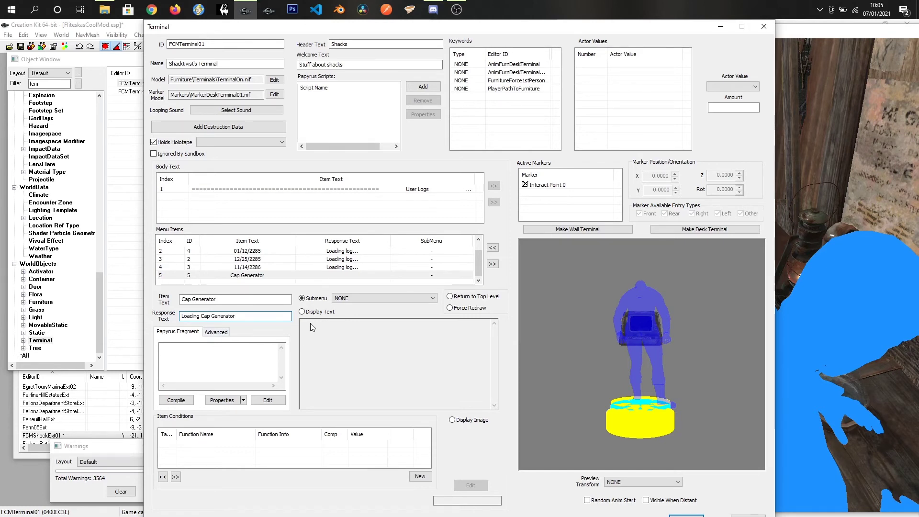
# Step: Make Cap Generator open the FCMTerminal01Sub01 submenu and save the terminal
pyautogui.click(303, 298)
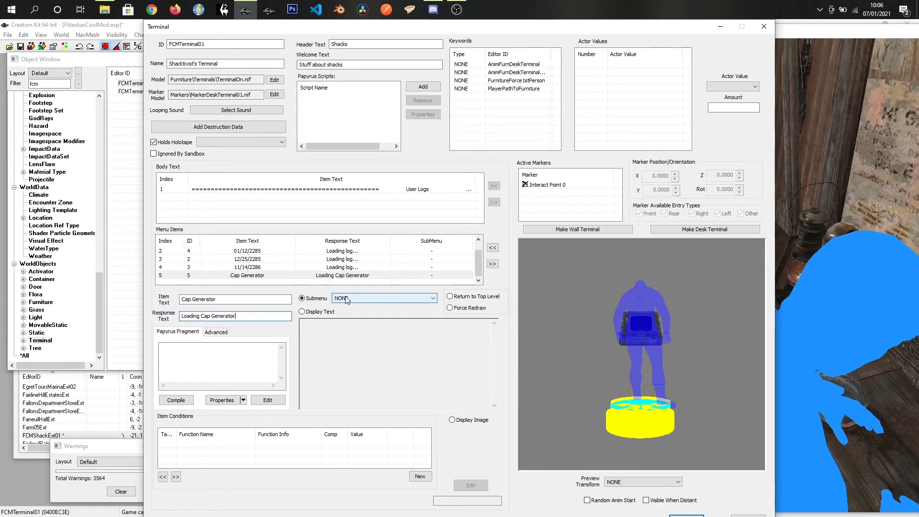
pyautogui.click(352, 299)
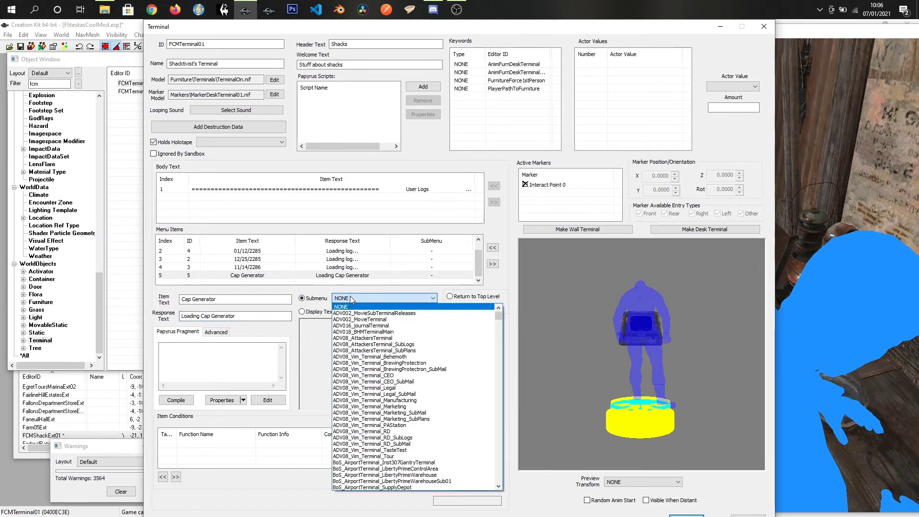
pyautogui.press('f')
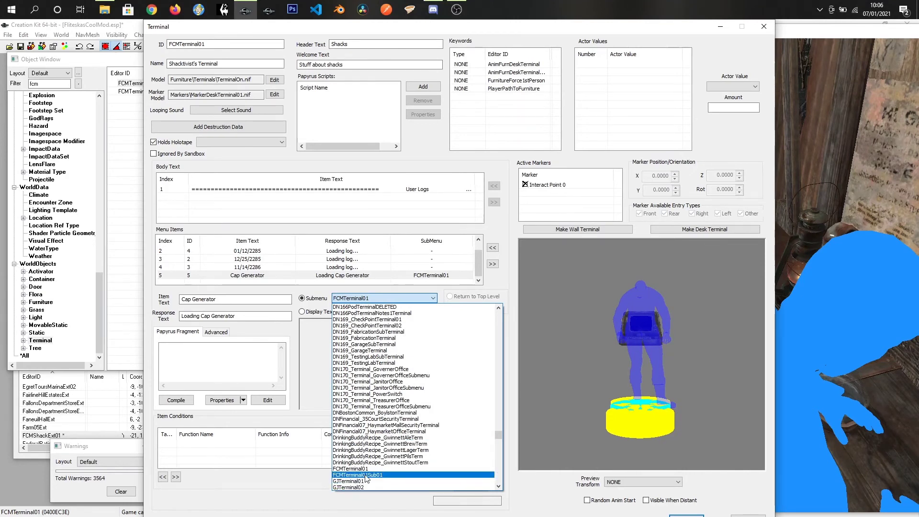
pyautogui.click(383, 475)
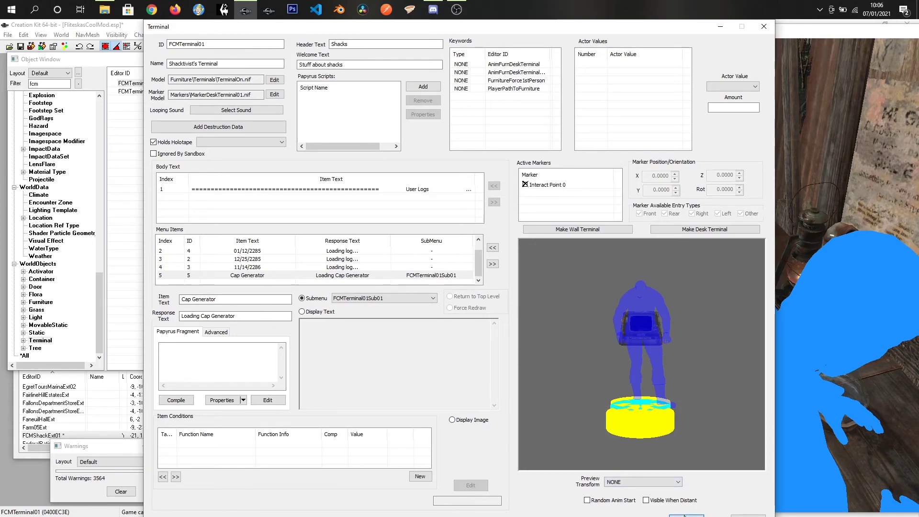
pyautogui.click(686, 516)
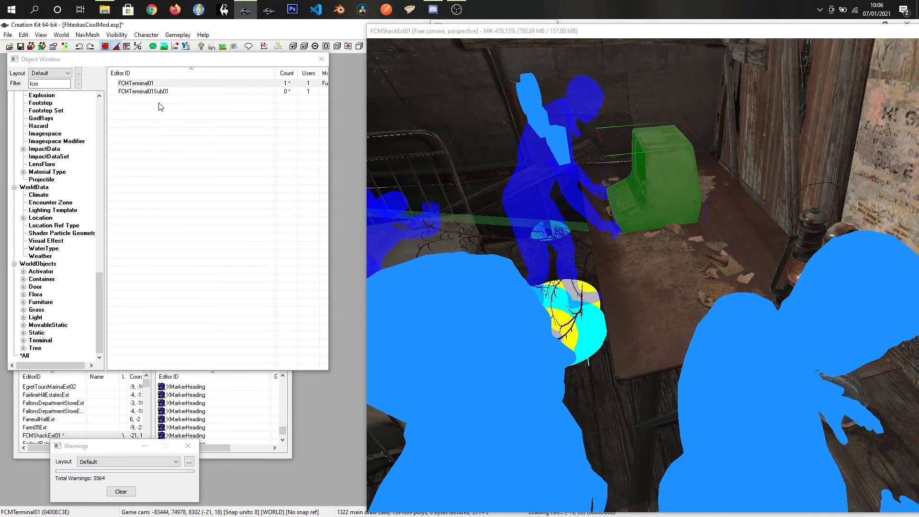
# Step: Open FCMTerminal01Holotape from the Holotape category
pyautogui.moveTo(99, 315); pyautogui.dragTo(102, 155)
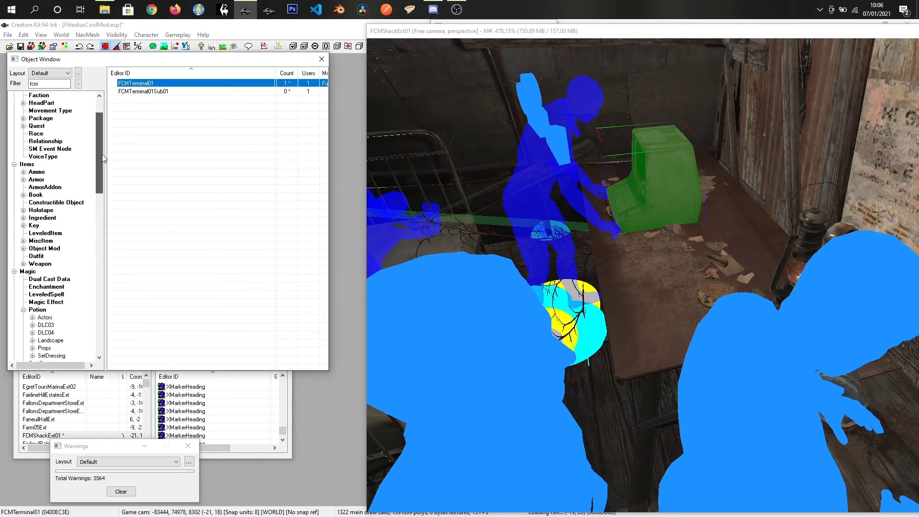
pyautogui.click(41, 210)
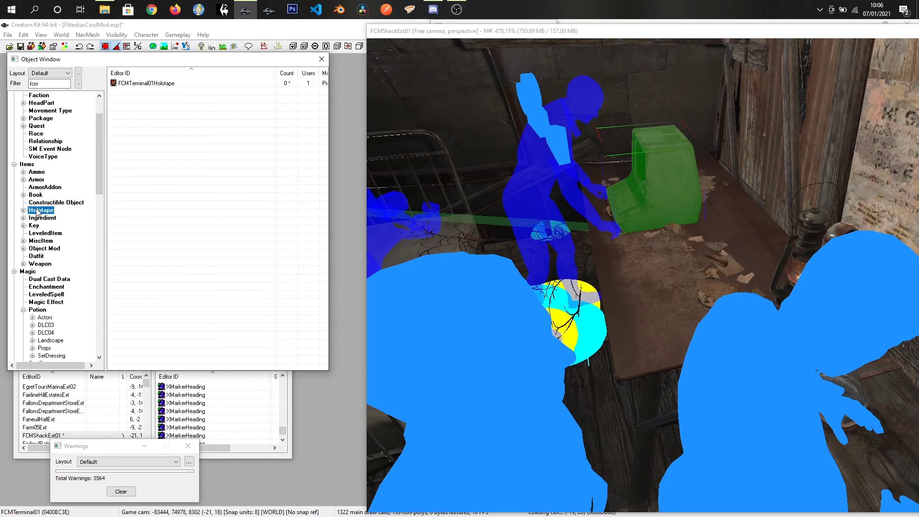
pyautogui.click(143, 89)
pyautogui.press('Return')
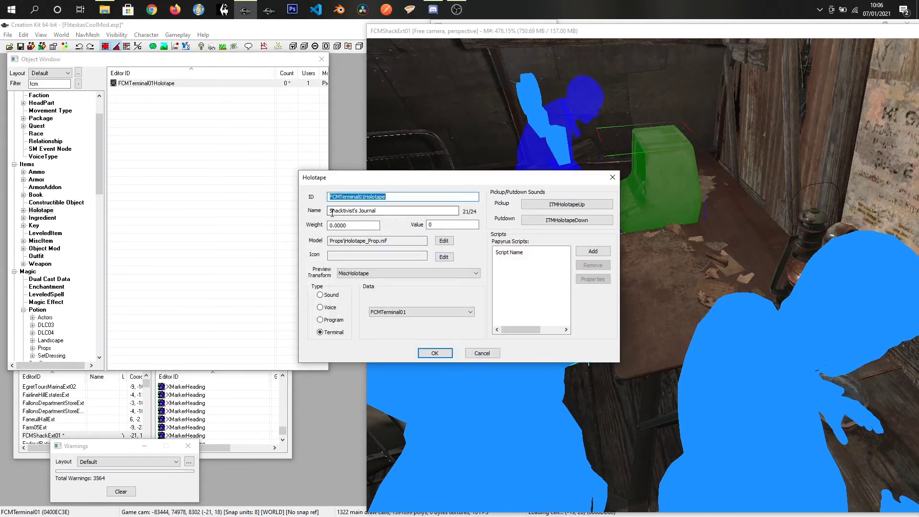
# Step: Correct the holotape name to Shacktivist's Journal, loading FCMTerminal01, and accept it
pyautogui.click(386, 213)
pyautogui.press('BackSpace')
pyautogui.hotkey('shift', 'Home')
pyautogui.click(400, 213)
pyautogui.write('l')
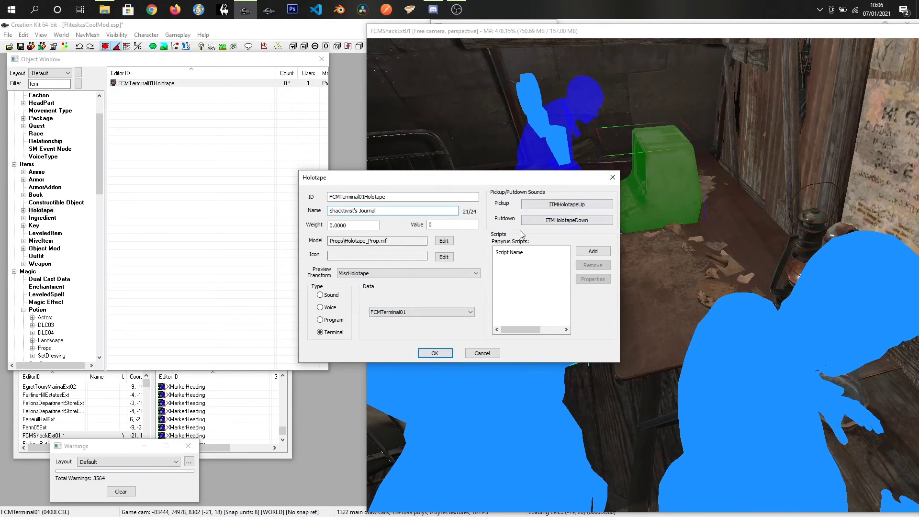
pyautogui.click(436, 354)
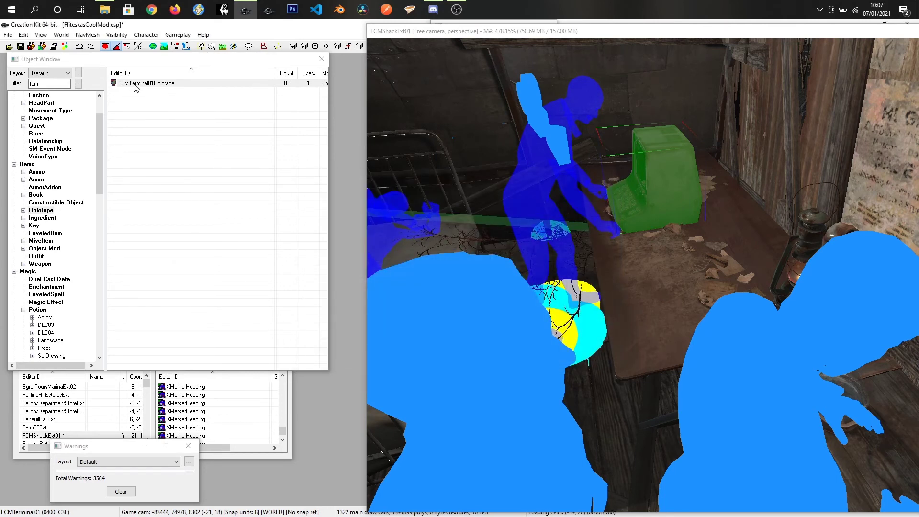
# Step: Place FCMTerminal01Holotape on the shack table beside the terminal and save FliteskasCoolMod.esp
pyautogui.moveTo(142, 87); pyautogui.dragTo(494, 208)
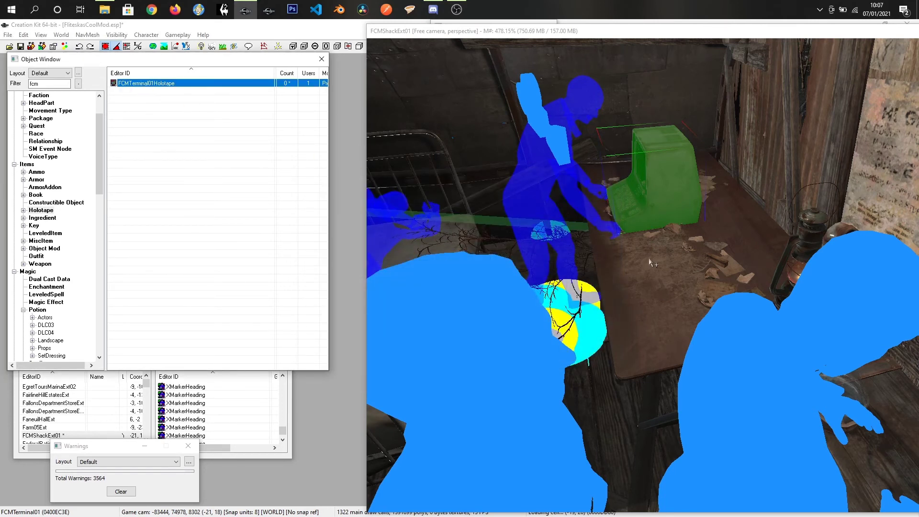
pyautogui.moveTo(649, 260); pyautogui.dragTo(641, 263)
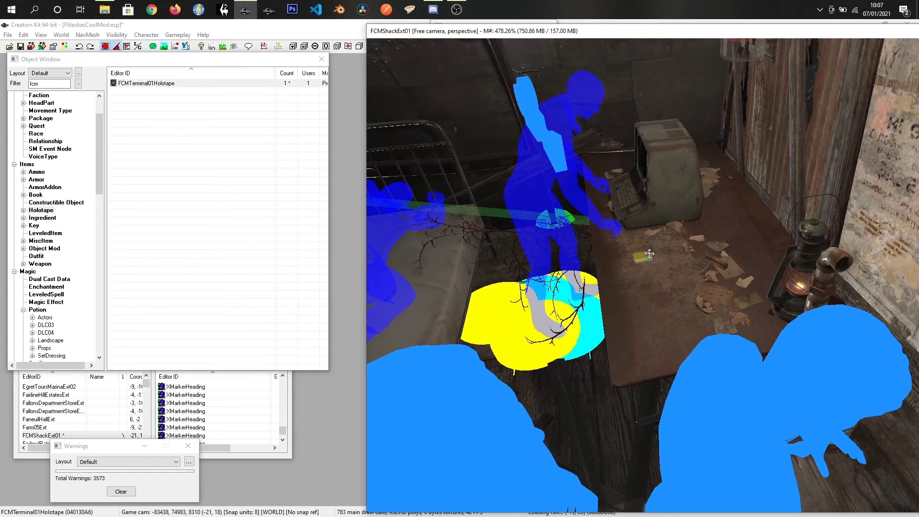
pyautogui.click(5, 39)
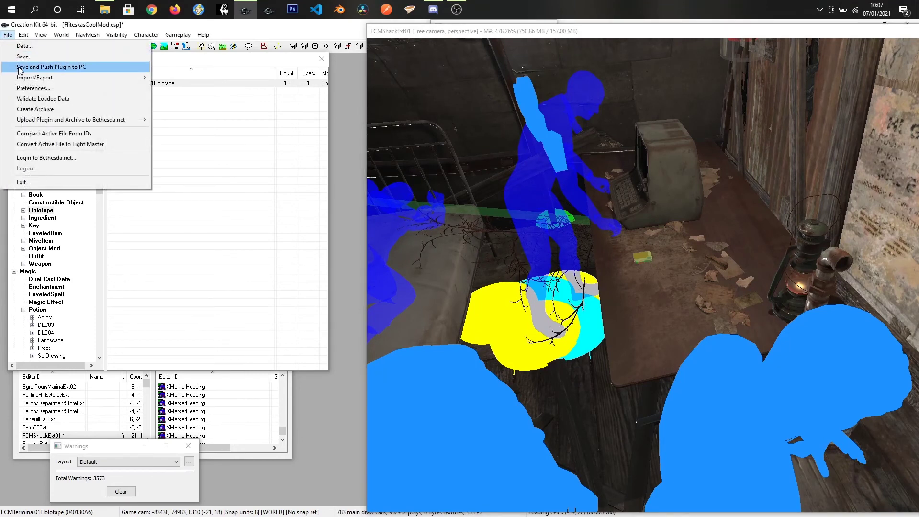
pyautogui.click(18, 57)
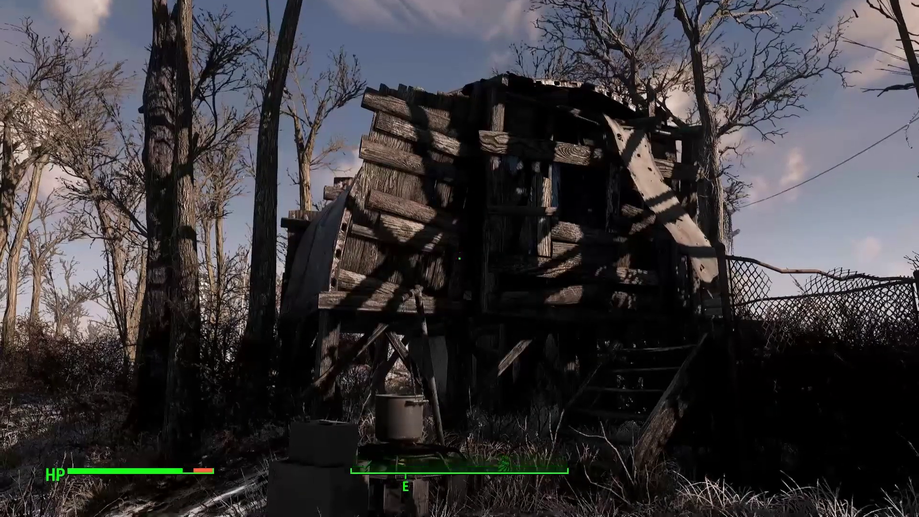
# Step: Walk into the shack, past the bed to the desk, and use the terminal
pyautogui.press('w')
pyautogui.press('w')
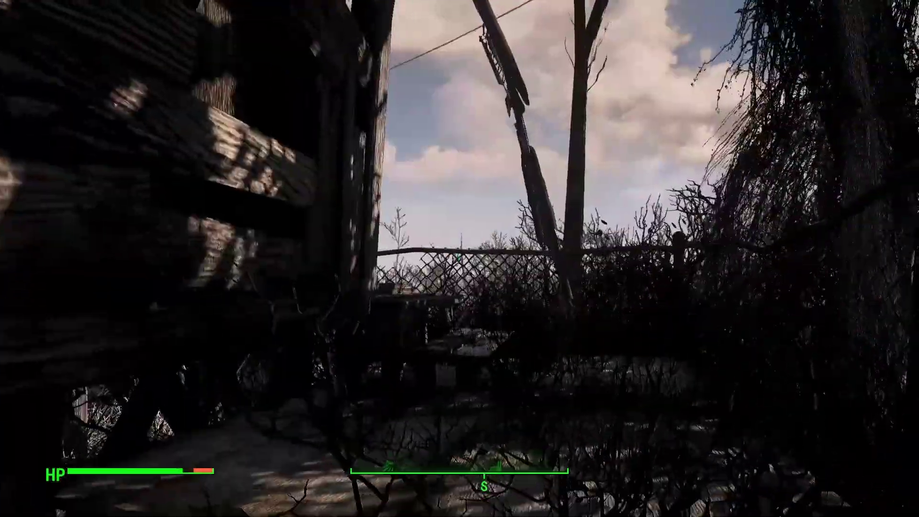
pyautogui.press('w')
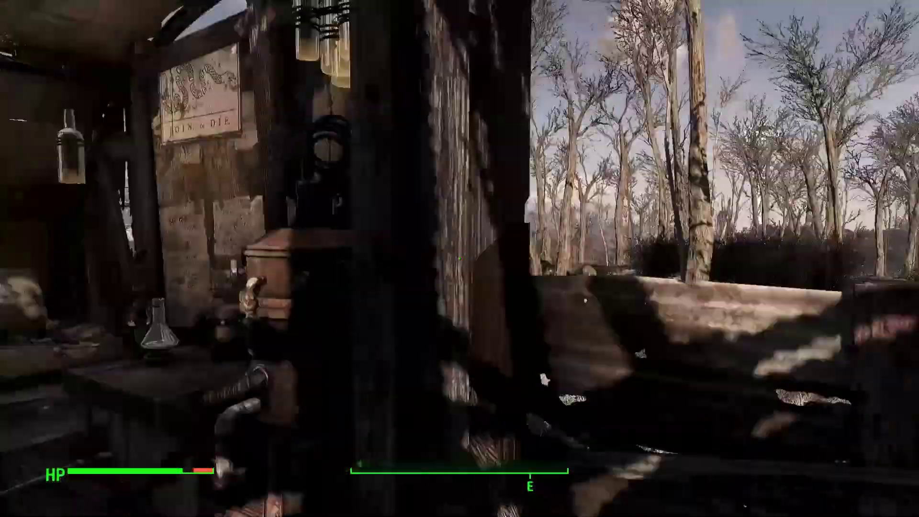
pyautogui.press('w')
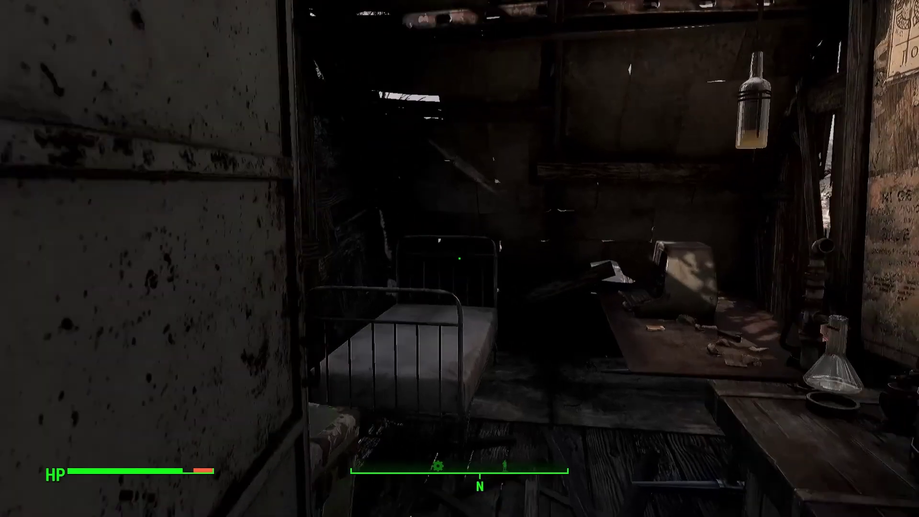
pyautogui.press('w')
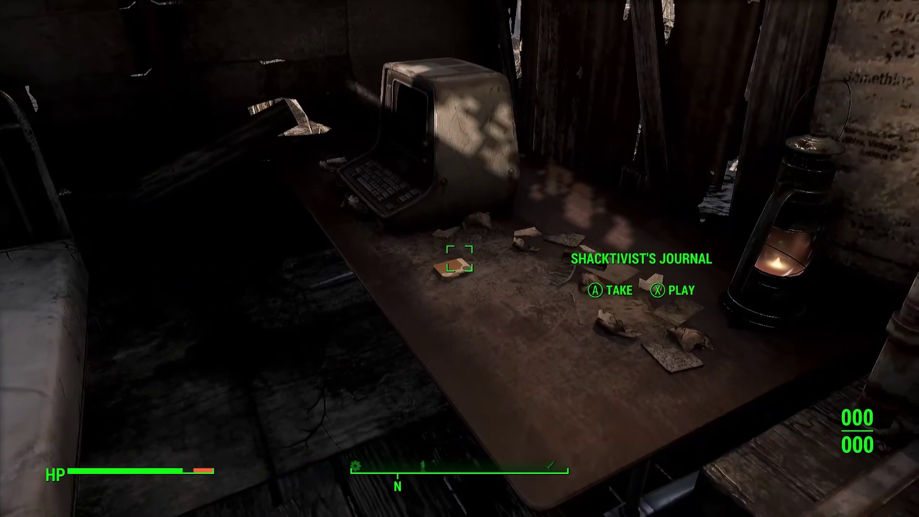
pyautogui.press('w')
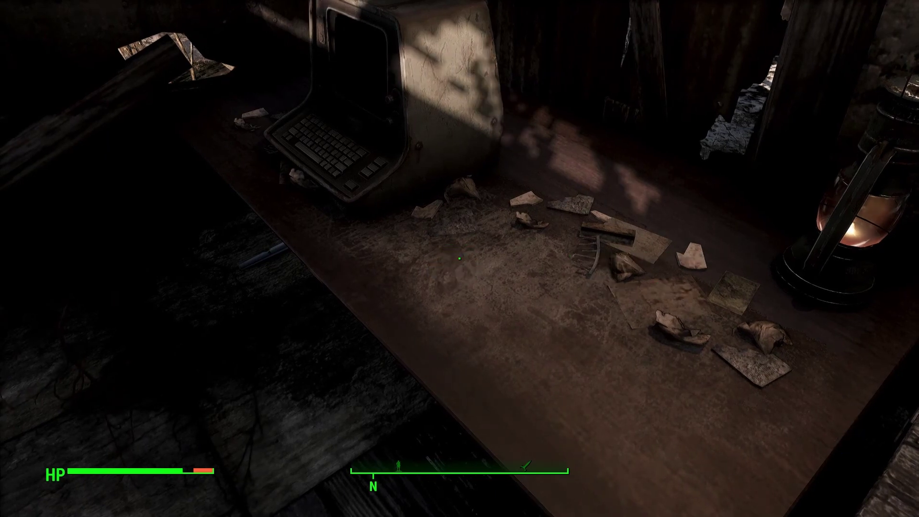
pyautogui.press('w')
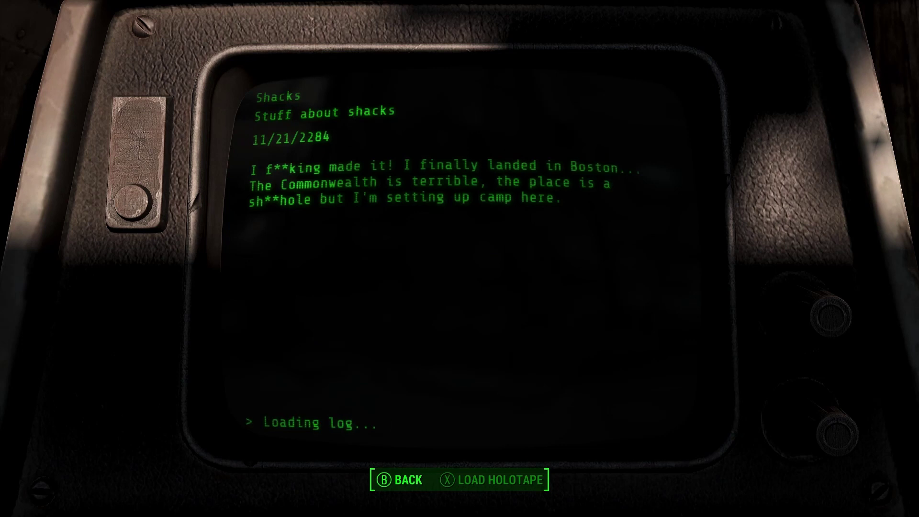
# Step: Read the 01/12/2285, 12/25/2285 and 11/14/2286 logs in turn, then highlight Cap Generator
pyautogui.press('Tab')
pyautogui.press('Down')
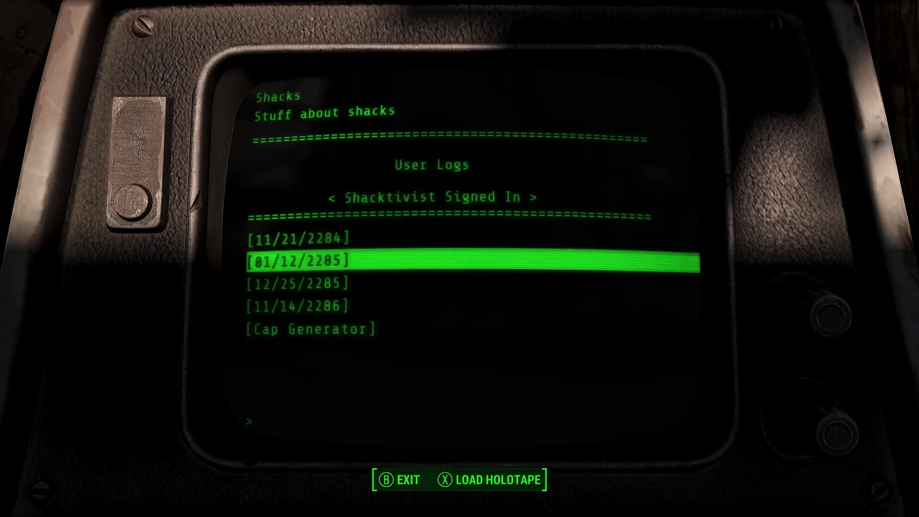
pyautogui.press('Return')
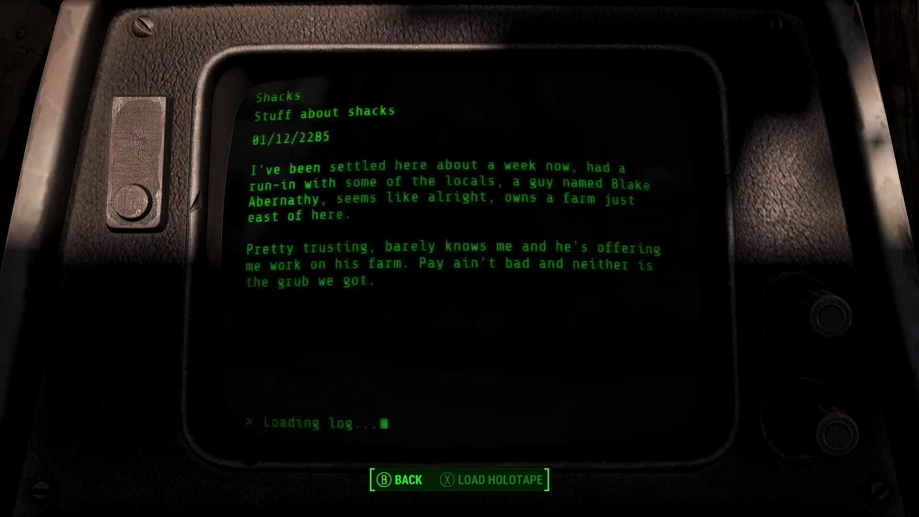
pyautogui.press('Tab')
pyautogui.press('Down')
pyautogui.press('Return')
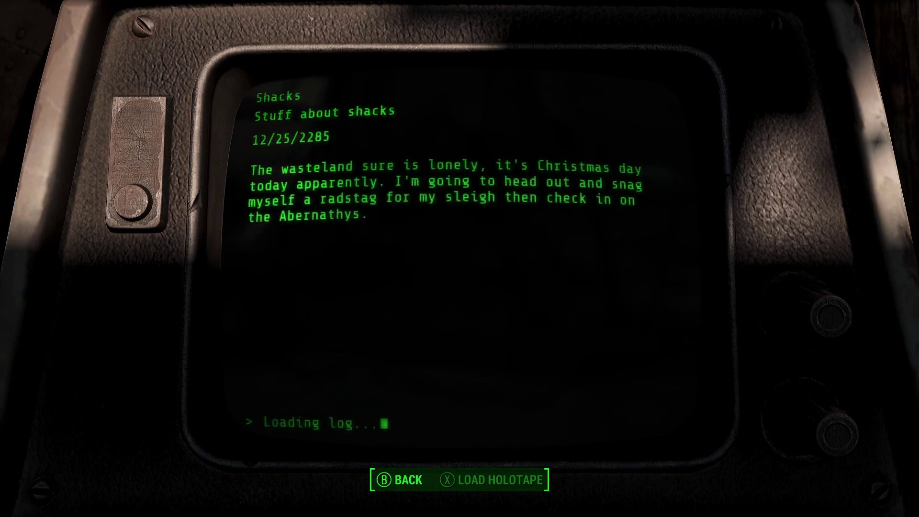
pyautogui.press('Tab')
pyautogui.press('Down')
pyautogui.press('Return')
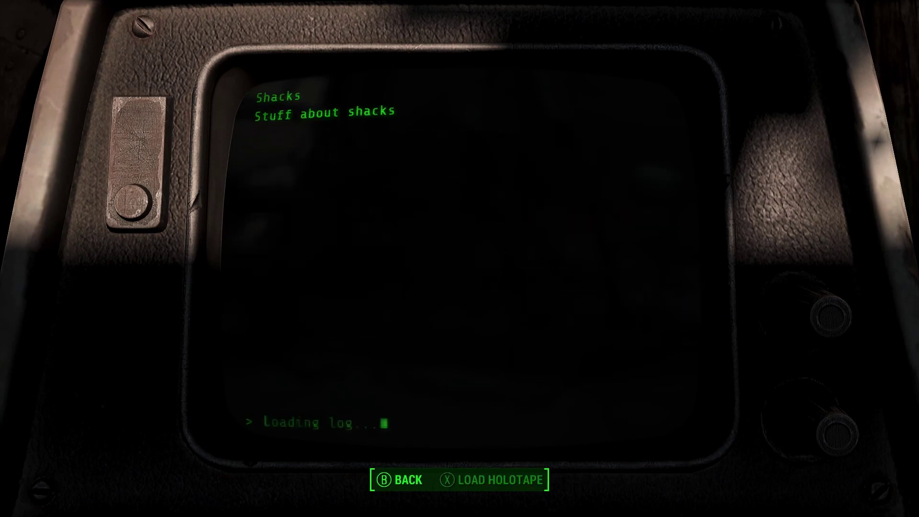
pyautogui.press('Tab')
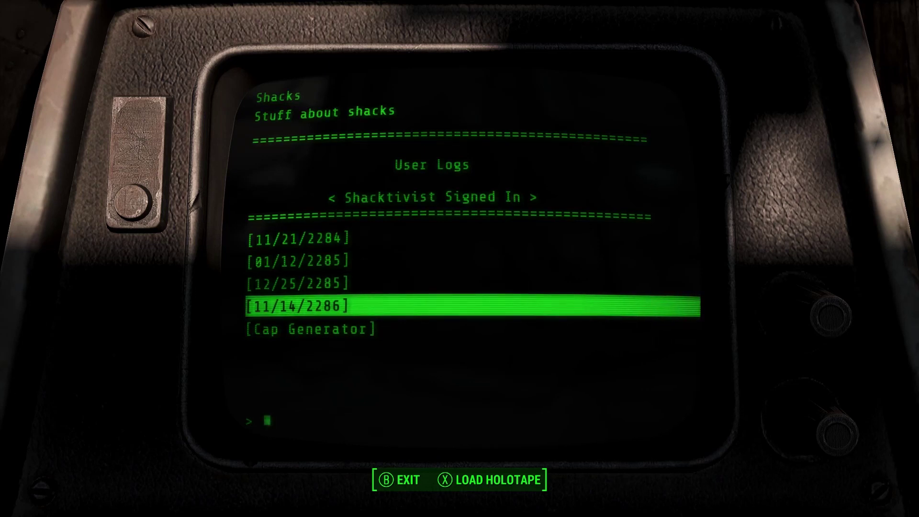
pyautogui.press('Down')
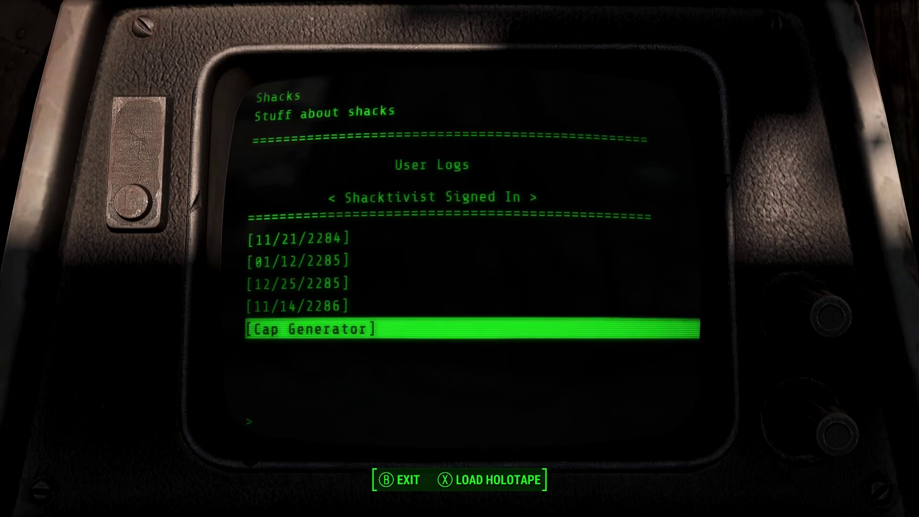
# Step: Open Cap Generator and collect 100, 500 and 1,000 caps in turn
pyautogui.press('Return')
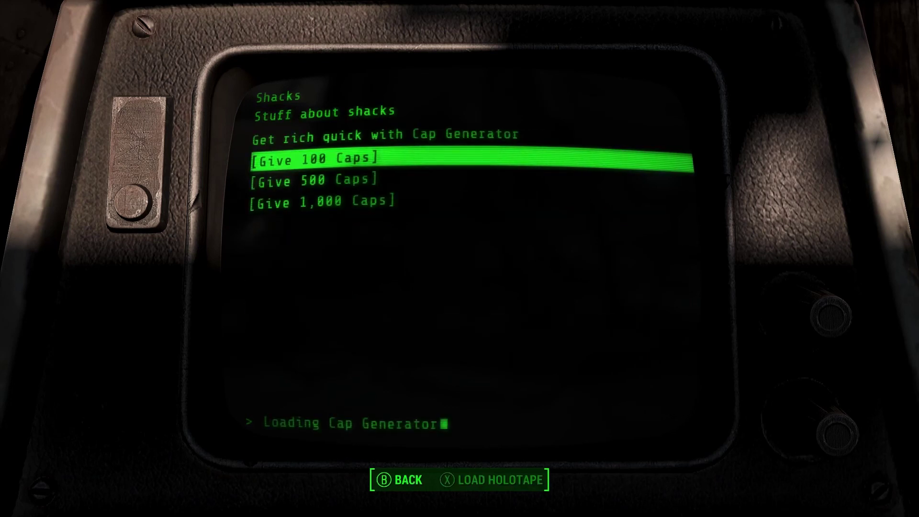
pyautogui.press('Down')
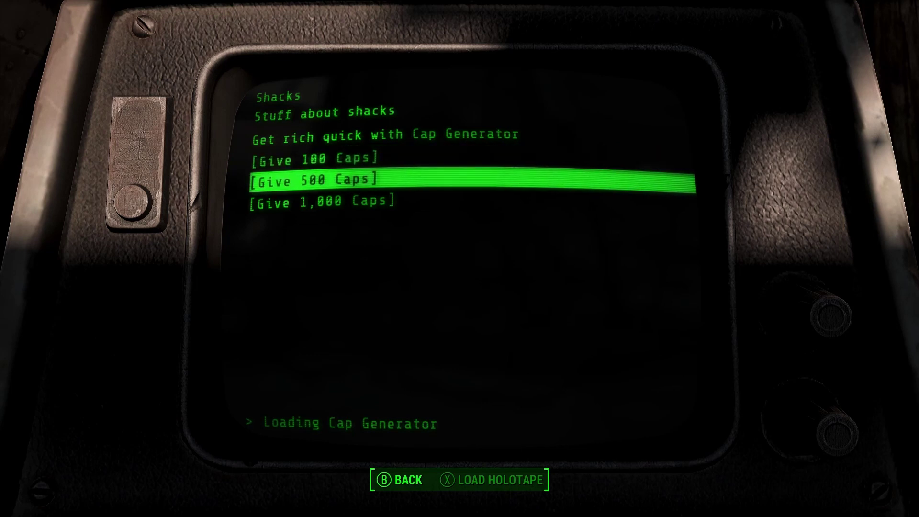
pyautogui.press('Down')
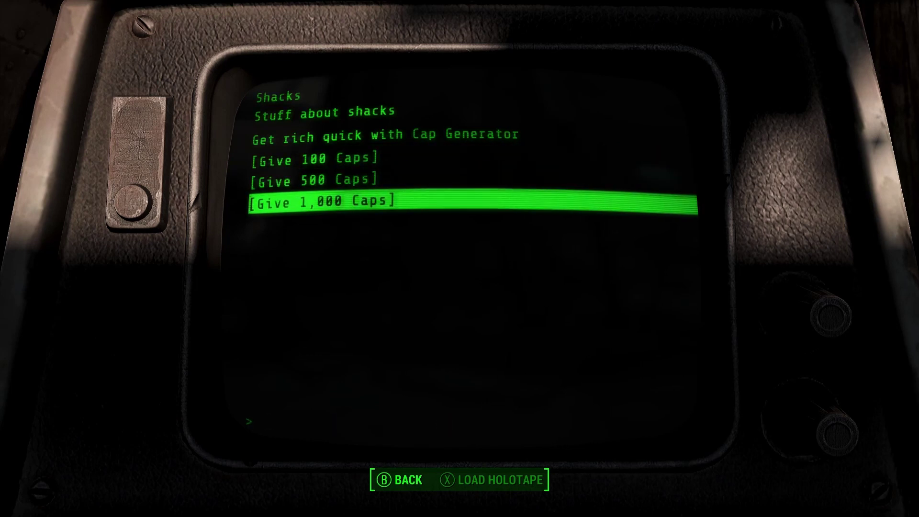
pyautogui.press('Up')
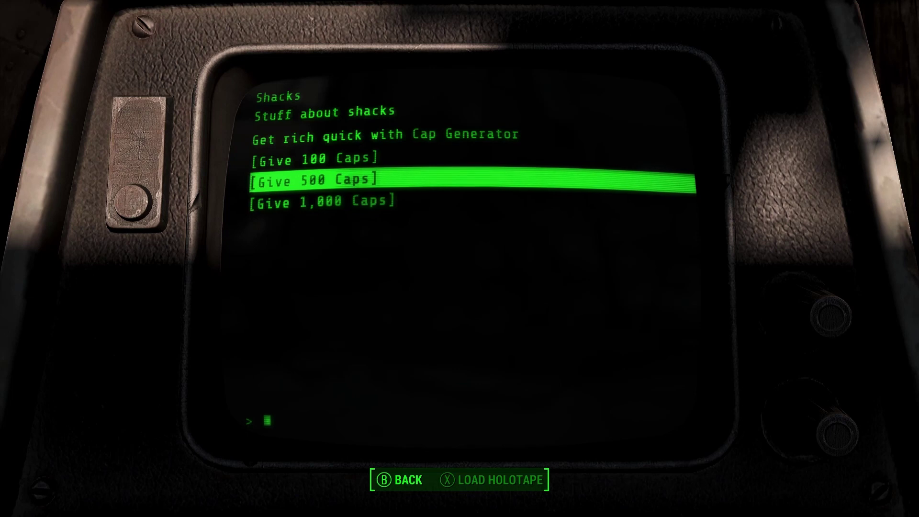
pyautogui.press('Up')
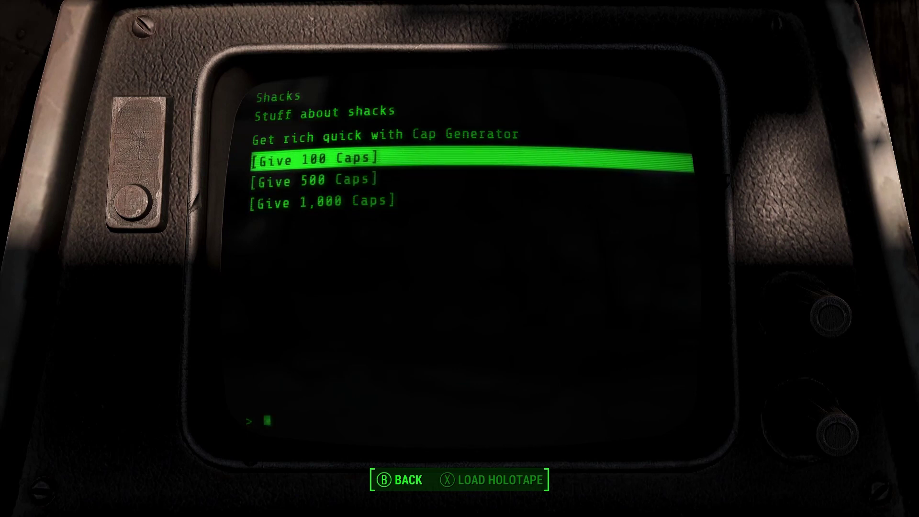
pyautogui.press('Return')
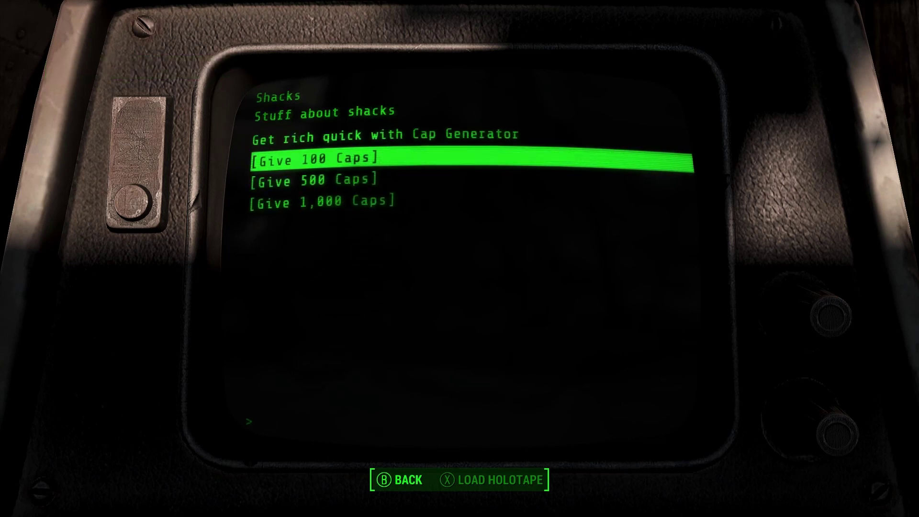
pyautogui.press('Down')
pyautogui.press('Return')
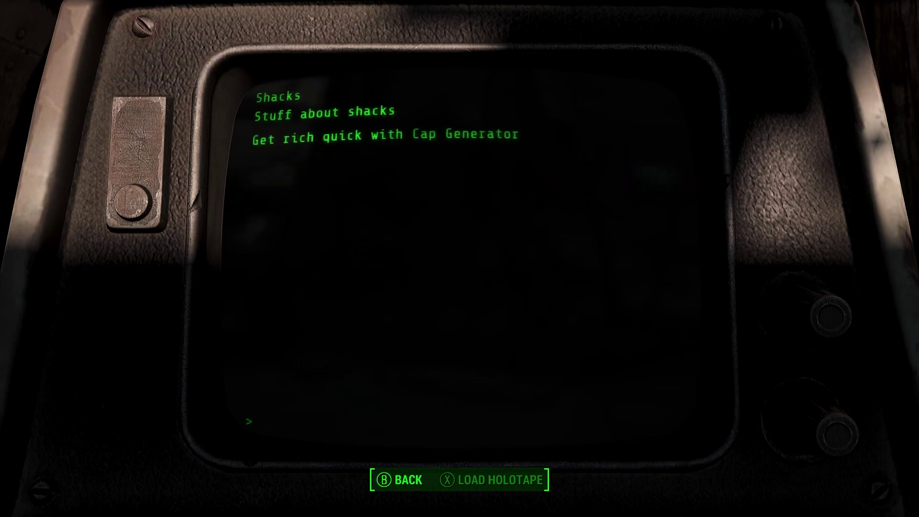
pyautogui.press('Down')
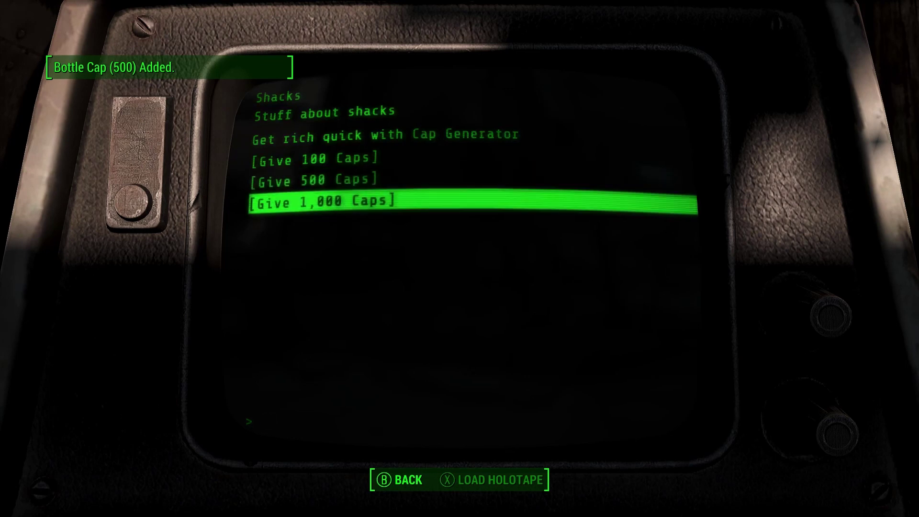
pyautogui.press('Return')
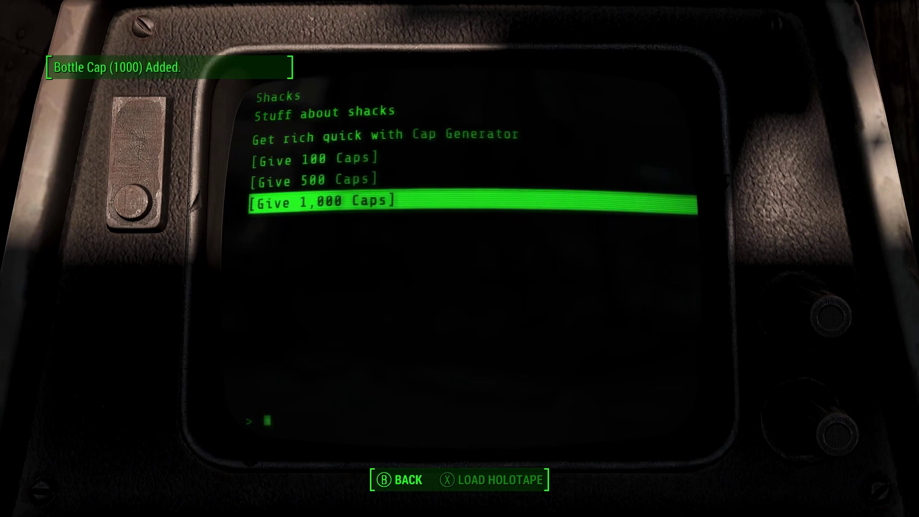
# Step: Return to User Logs, browse the Load Holotape list, and cancel it
pyautogui.press('Tab')
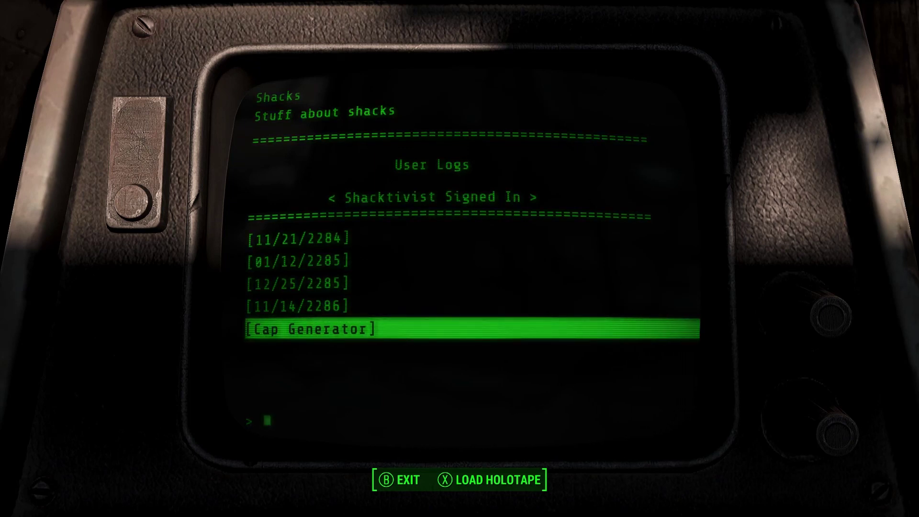
pyautogui.press('r')
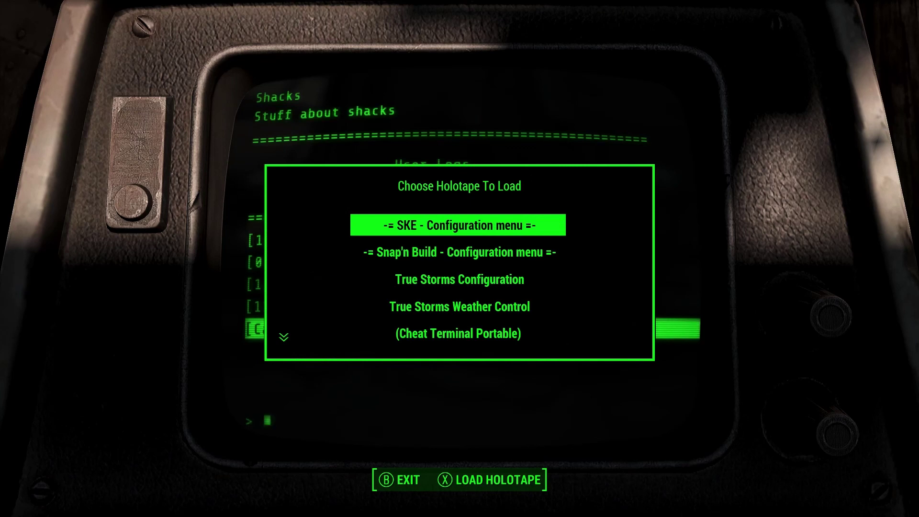
pyautogui.press('Down')
pyautogui.press('Down')
pyautogui.press('Down')
pyautogui.press('Down')
pyautogui.press('Down')
pyautogui.press('Down')
pyautogui.press('Down')
pyautogui.press('Down')
pyautogui.press('Down')
pyautogui.press('Down')
pyautogui.press('Down')
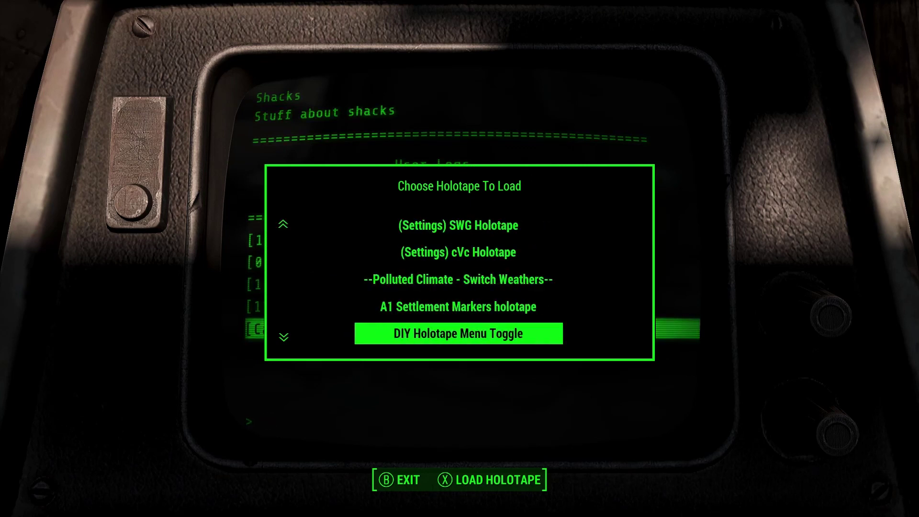
pyautogui.press('Down')
pyautogui.press('Down')
pyautogui.press('Down')
pyautogui.press('Down')
pyautogui.press('Down')
pyautogui.press('Tab')
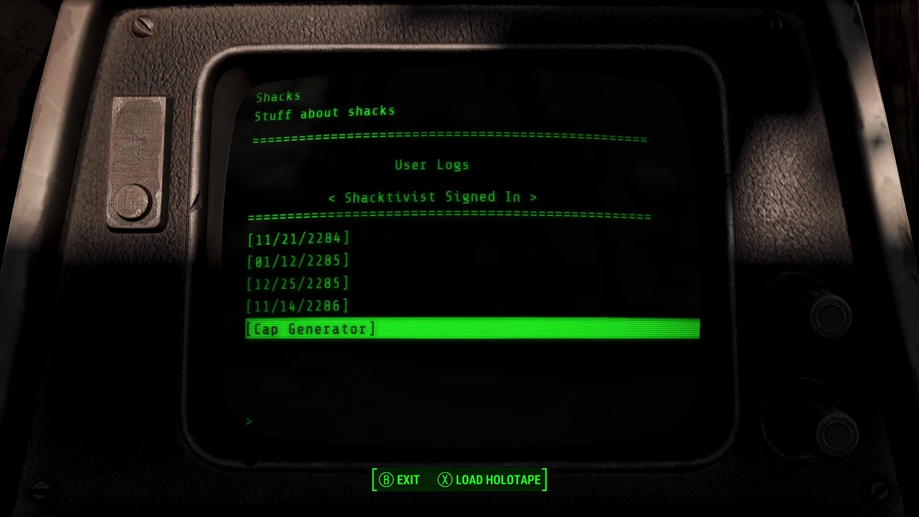